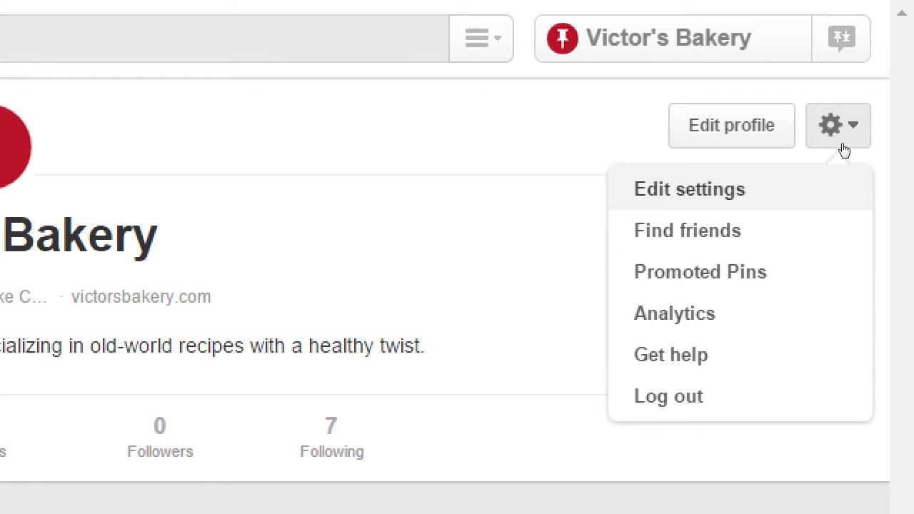
# Step: Close and reopen the profile's account options list to reach Edit settings
pyautogui.click(767, 134)
pyautogui.click(862, 127)
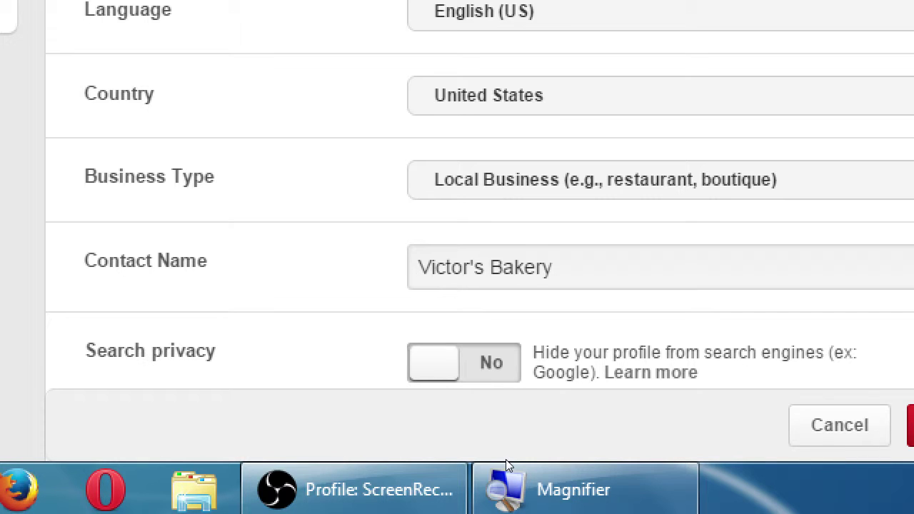
pyautogui.press('space')
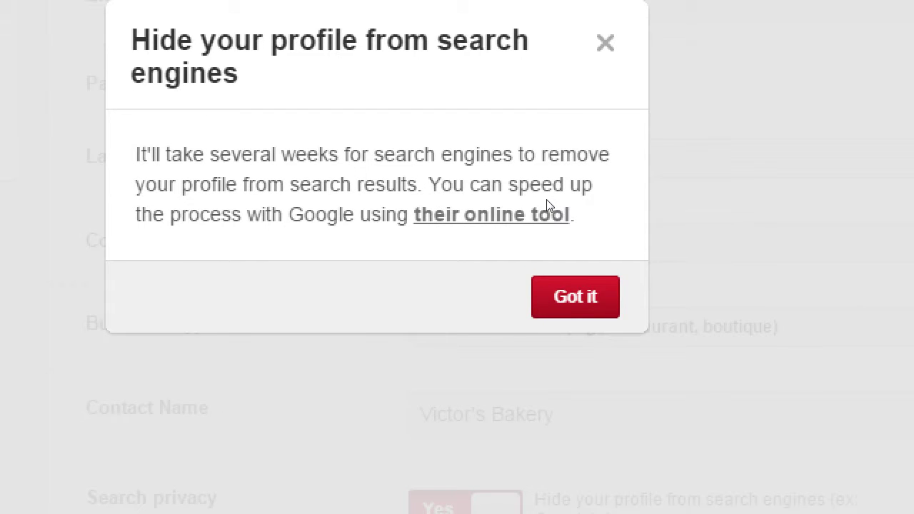
pyautogui.press('Escape')
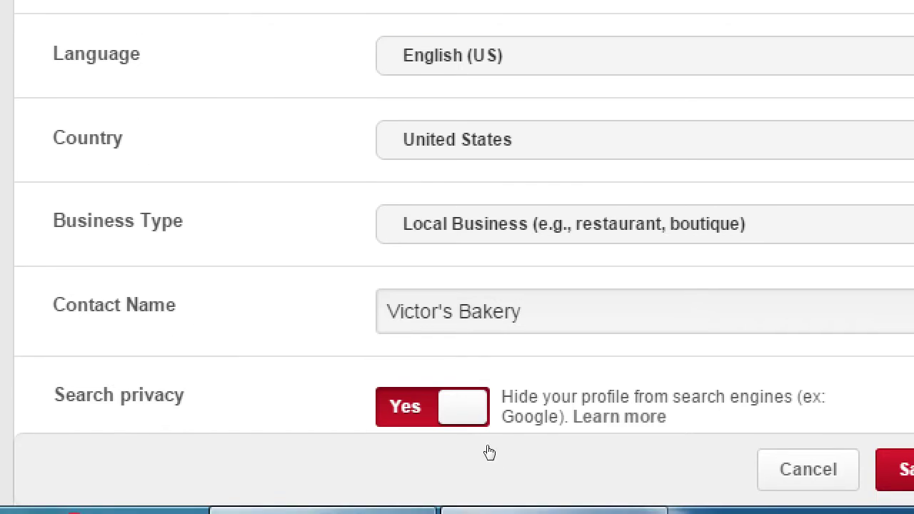
pyautogui.click(503, 511)
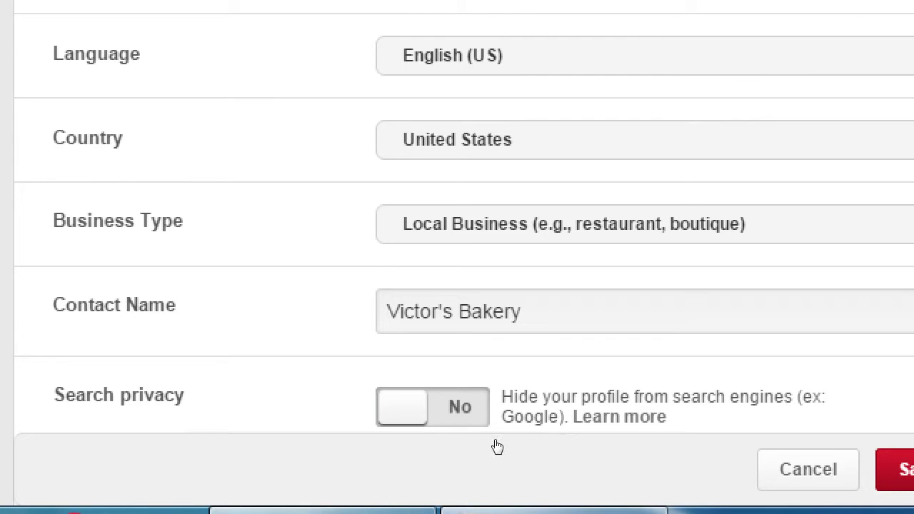
pyautogui.scroll(-2, 510, 442)
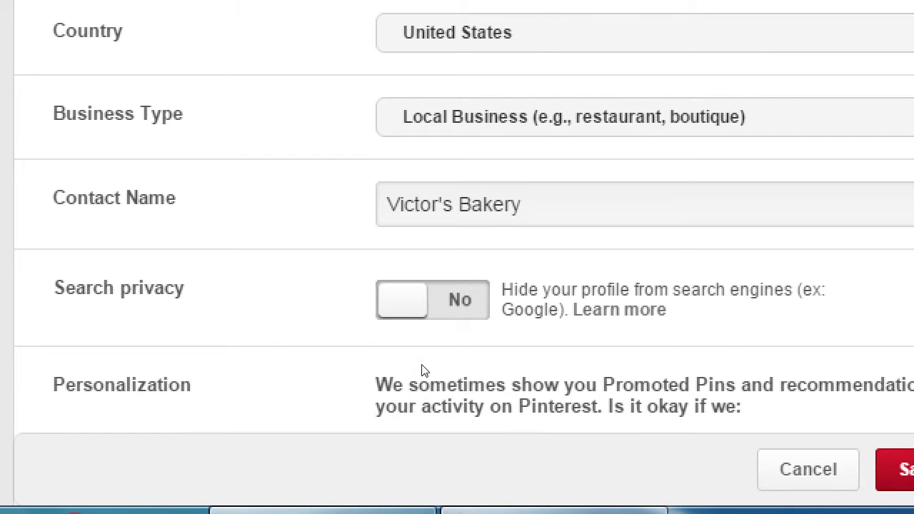
pyautogui.scroll(-1, 427, 370)
pyautogui.scroll(-1, 429, 371)
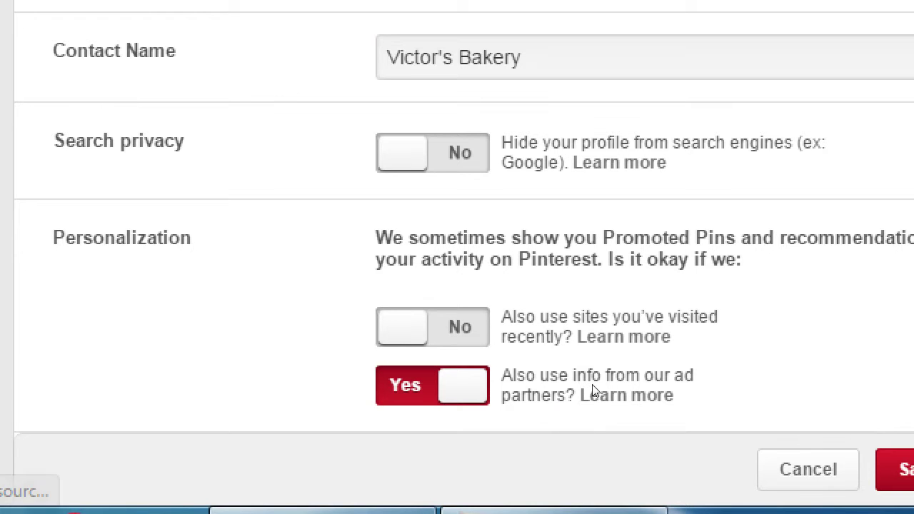
pyautogui.scroll(-1, 643, 397)
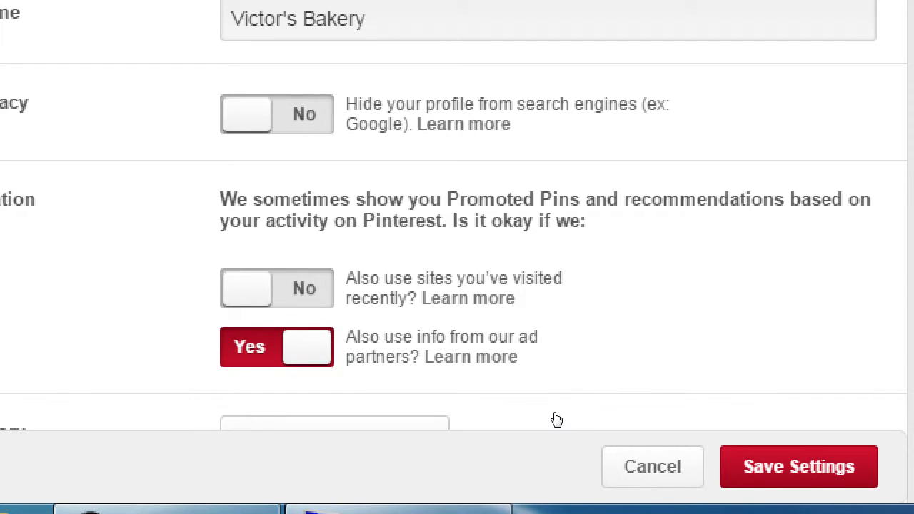
pyautogui.scroll(-1, 575, 417)
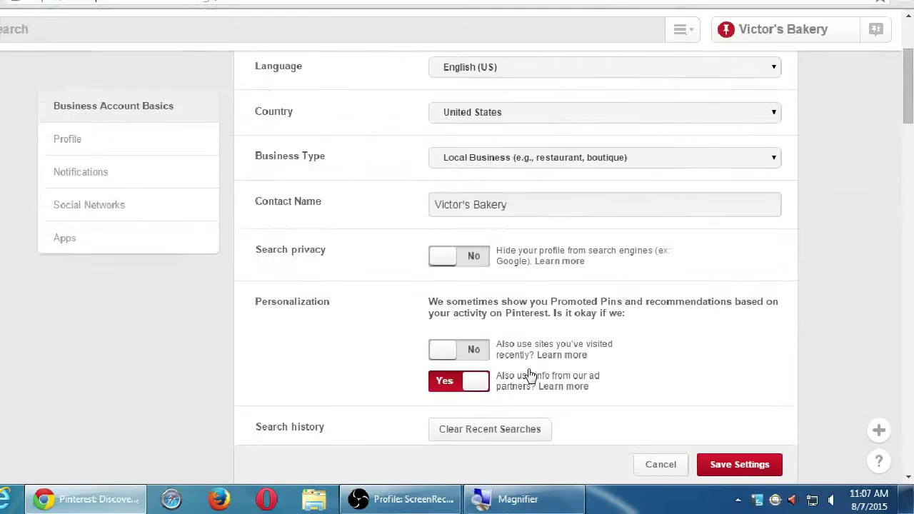
pyautogui.scroll(-2, 531, 376)
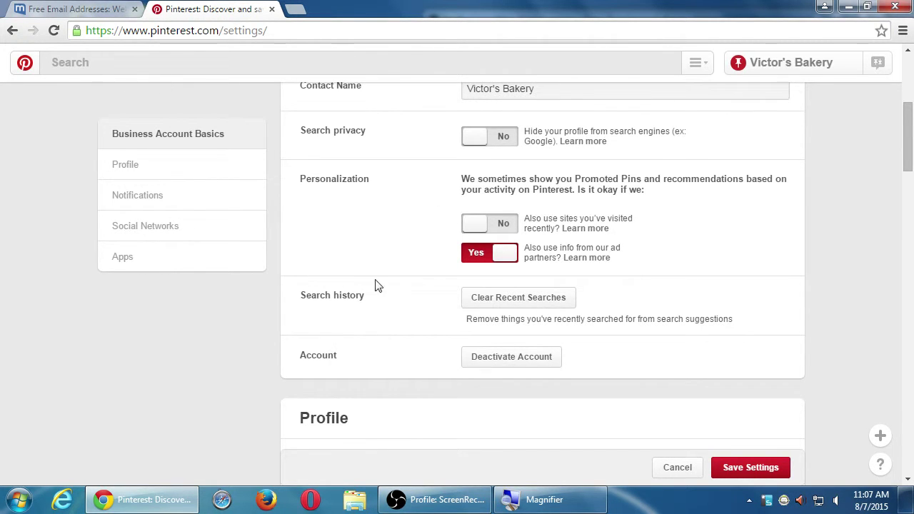
pyautogui.scroll(-1, 359, 282)
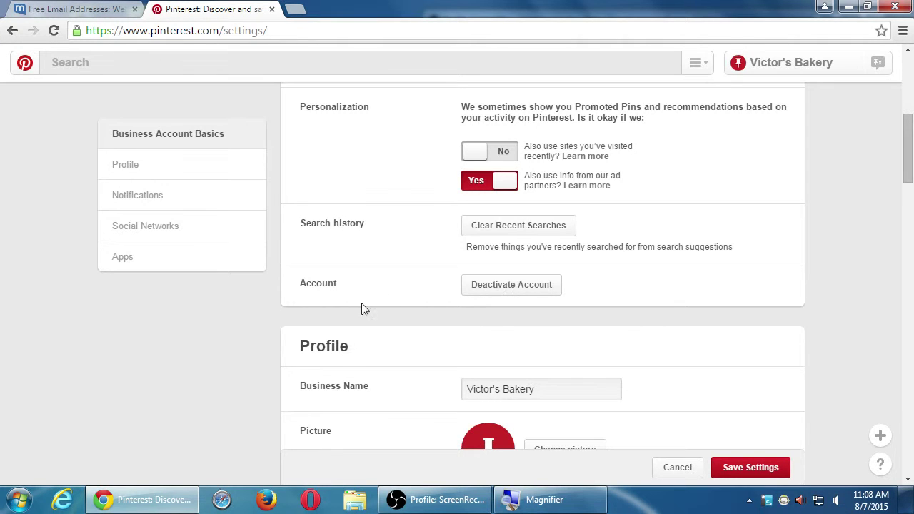
pyautogui.scroll(-2, 297, 307)
pyautogui.scroll(-1, 464, 293)
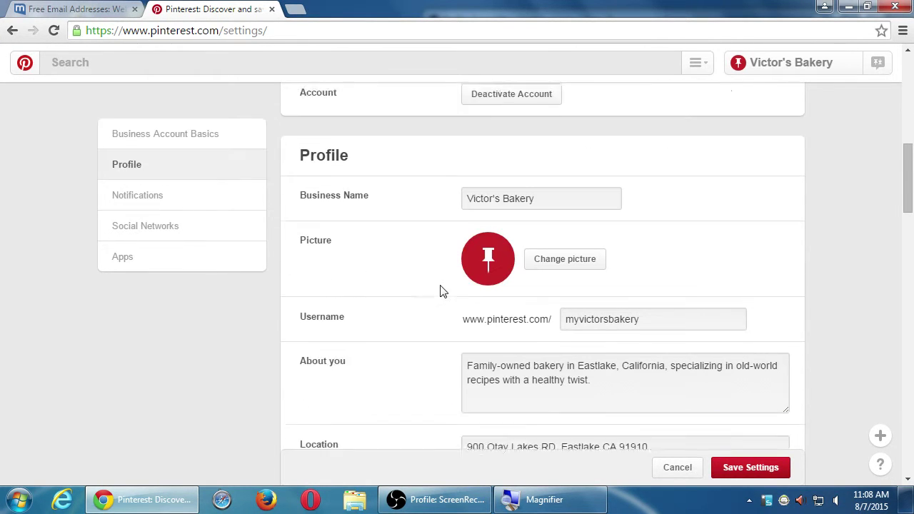
pyautogui.scroll(-1, 442, 290)
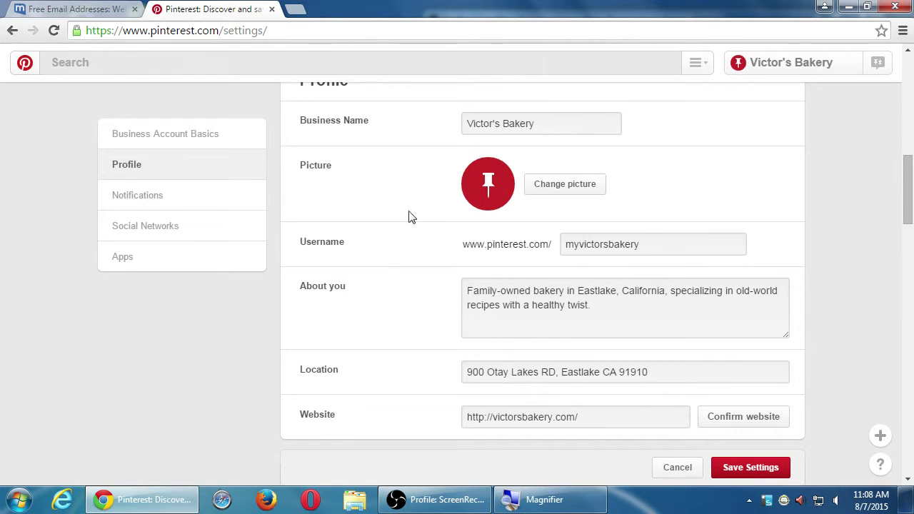
pyautogui.scroll(-1, 374, 273)
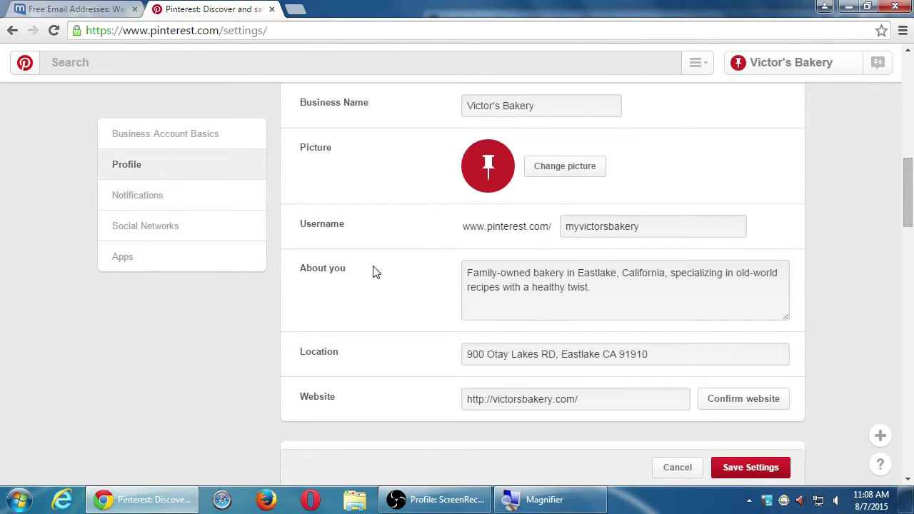
pyautogui.scroll(-4, 374, 273)
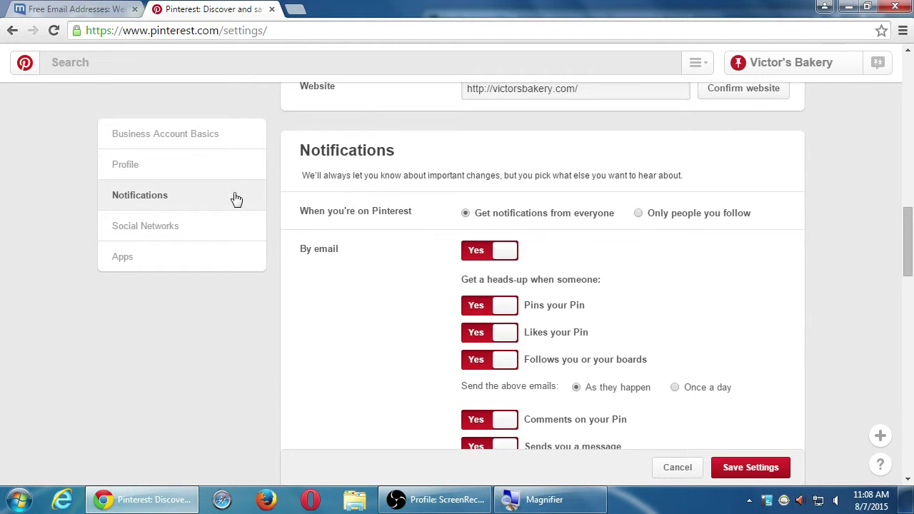
pyautogui.scroll(-6, 359, 230)
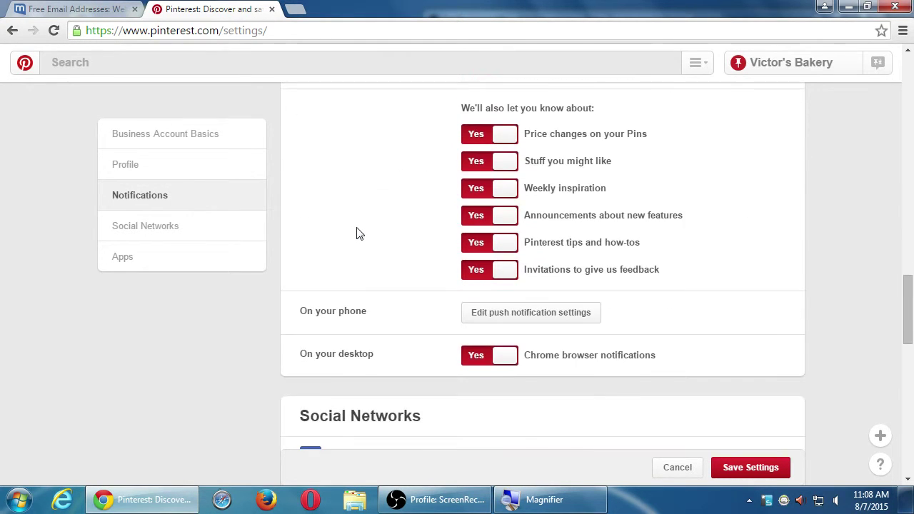
pyautogui.scroll(1, 359, 234)
pyautogui.scroll(4, 357, 233)
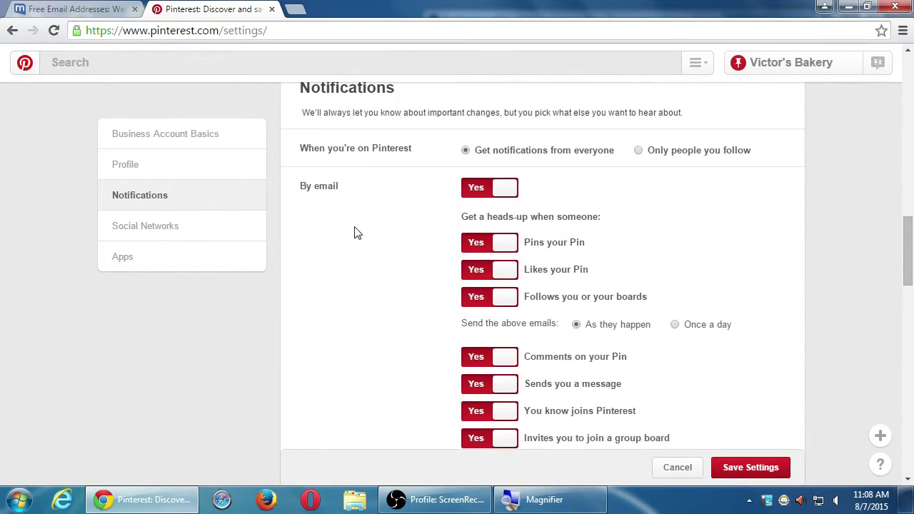
pyautogui.scroll(1, 355, 231)
pyautogui.scroll(-1, 355, 232)
pyautogui.scroll(1, 357, 228)
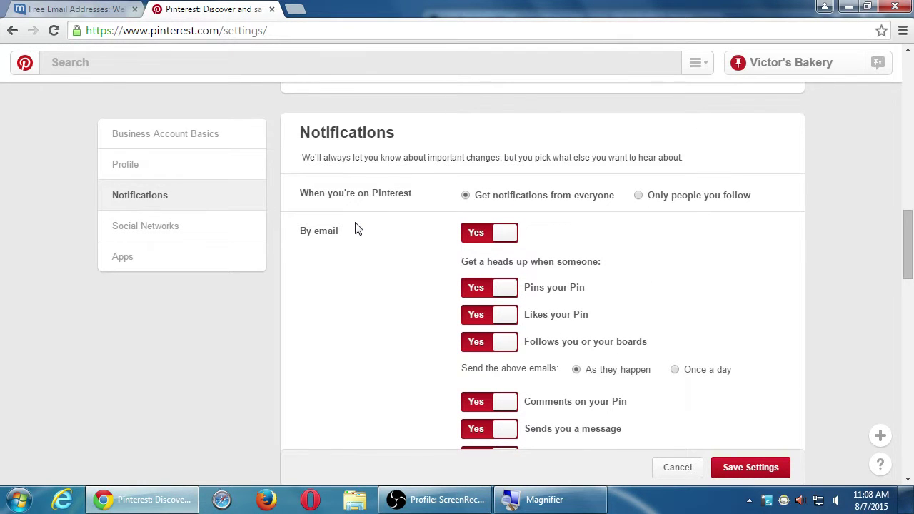
pyautogui.scroll(-1, 358, 228)
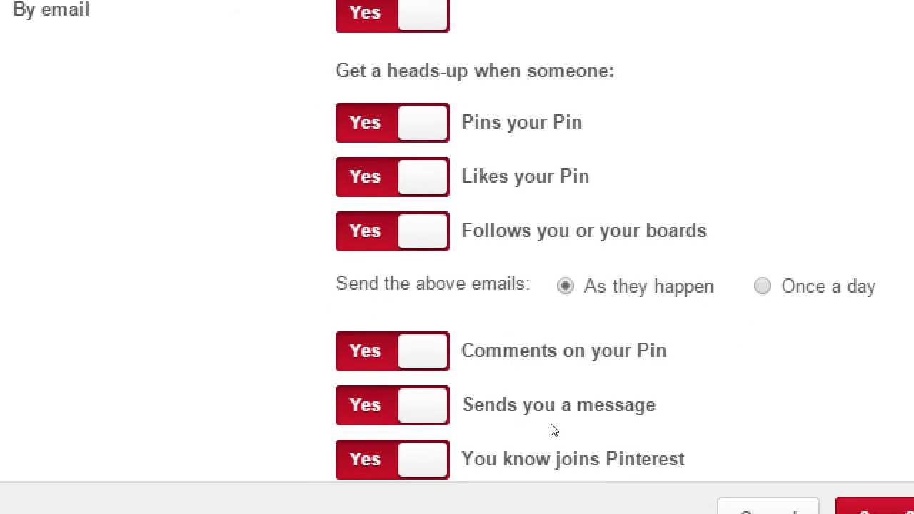
pyautogui.scroll(-4, 620, 365)
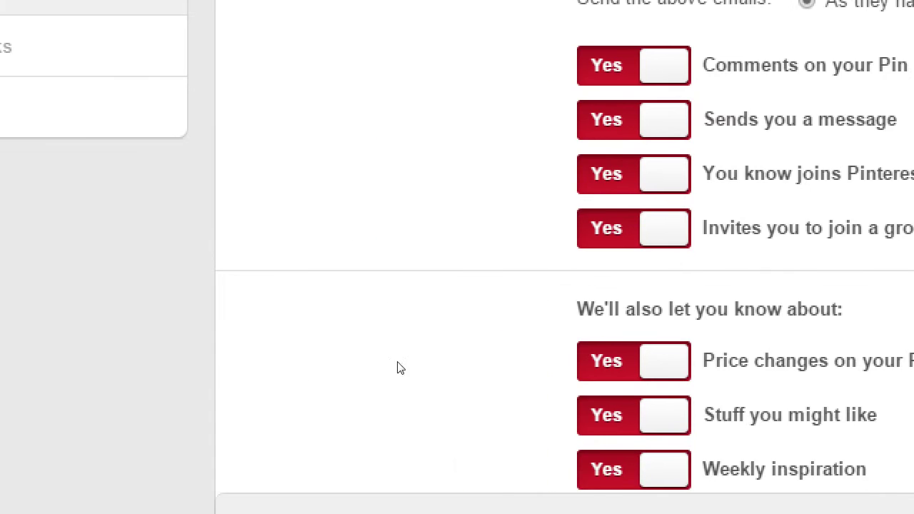
# Step: Switch off all By email notifications and confirm with Turn Off Emails
pyautogui.scroll(-2, 608, 412)
pyautogui.scroll(8, 690, 399)
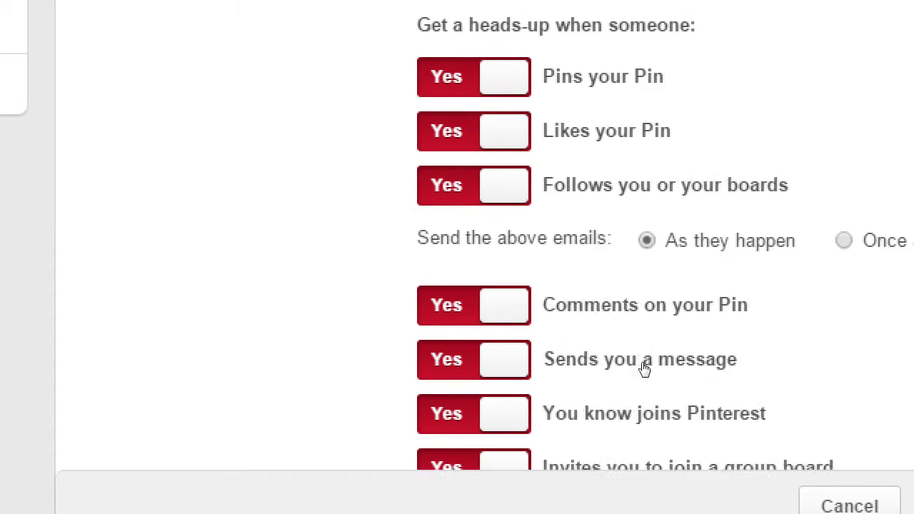
pyautogui.scroll(-2, 644, 355)
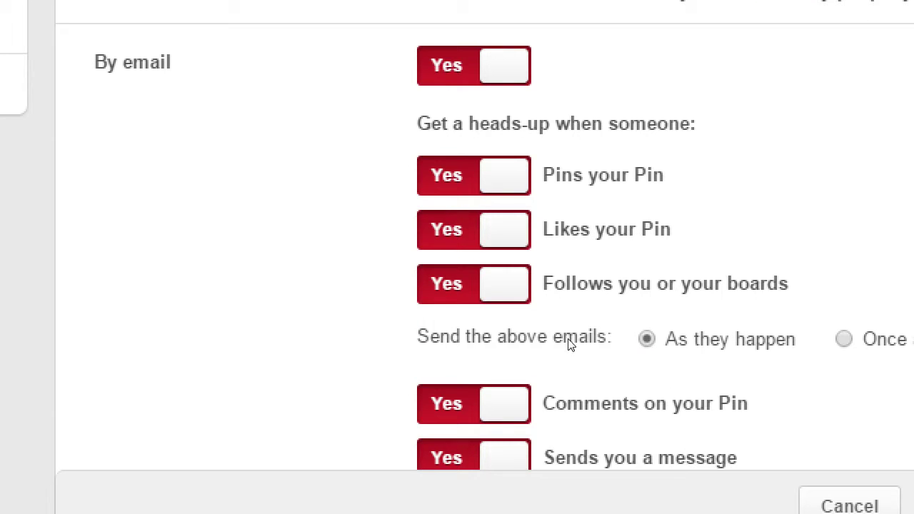
pyautogui.click(473, 251)
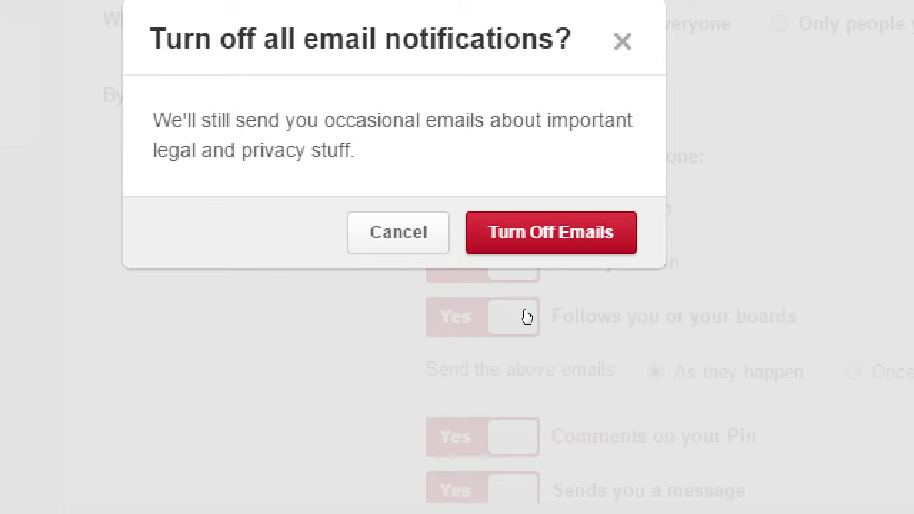
pyautogui.click(529, 234)
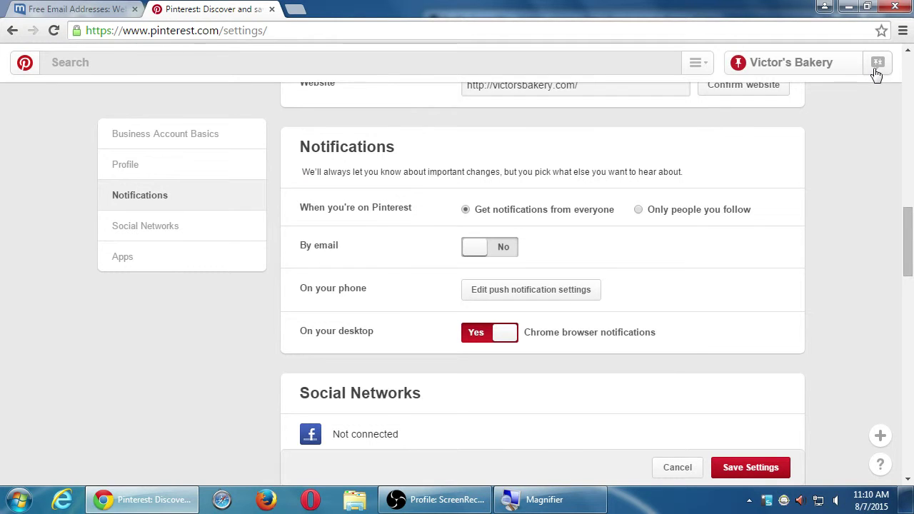
# Step: Turn email notifications back on, cancelling the second turn-off prompt to keep them on
pyautogui.click(494, 252)
pyautogui.scroll(-5, 537, 275)
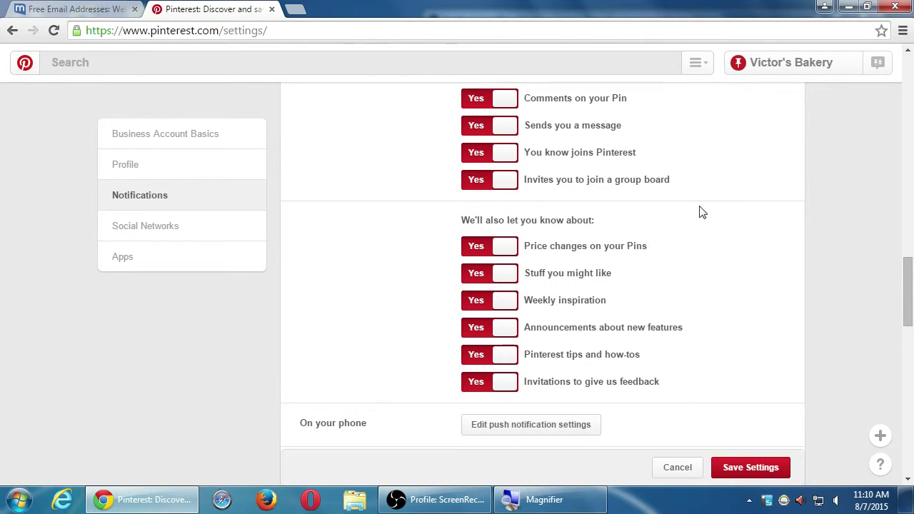
pyautogui.scroll(4, 635, 305)
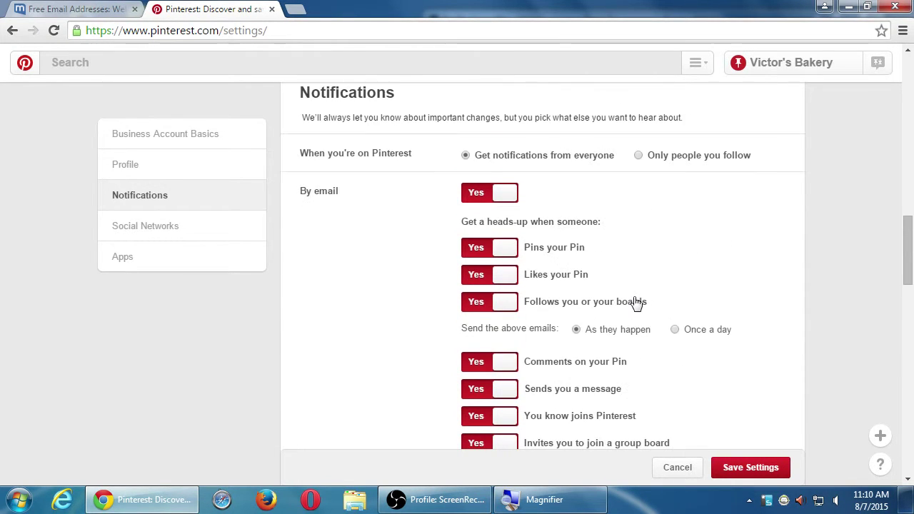
pyautogui.click(500, 196)
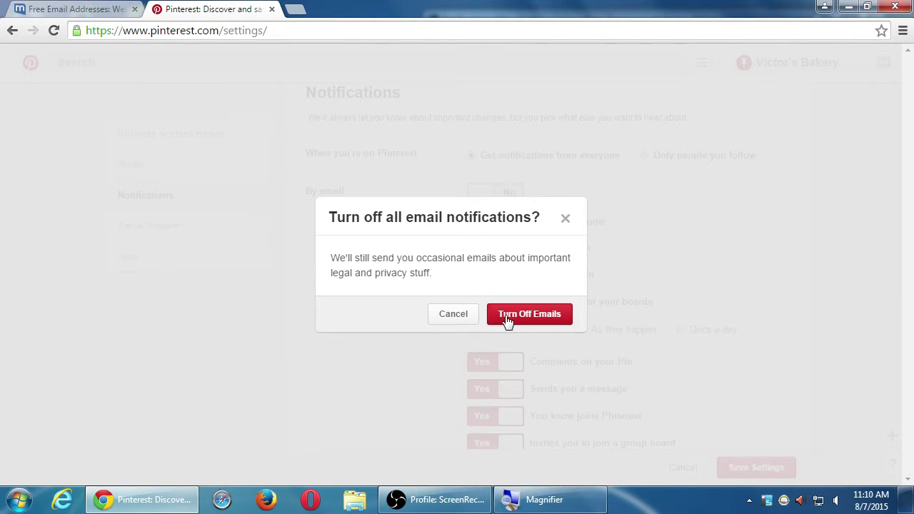
pyautogui.click(472, 320)
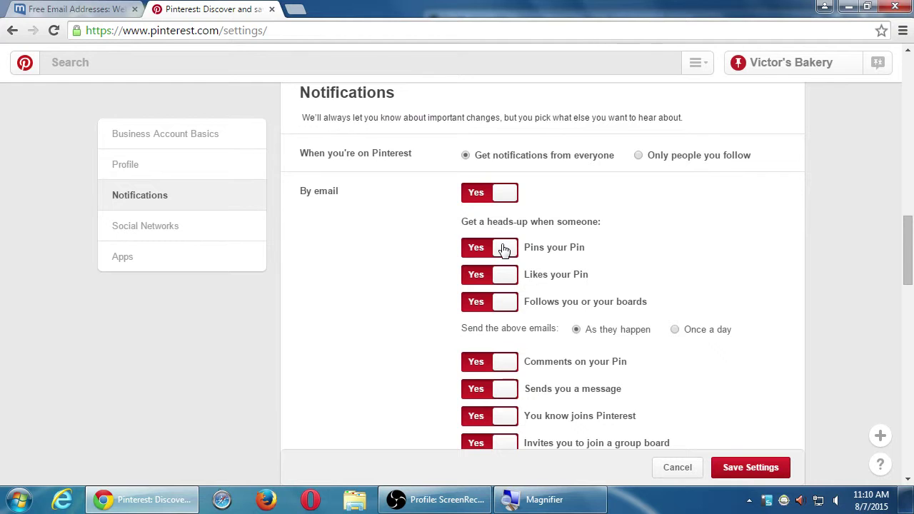
# Step: Set email alerts for repins, likes and new followers to No
pyautogui.click(504, 248)
pyautogui.click(505, 278)
pyautogui.click(503, 302)
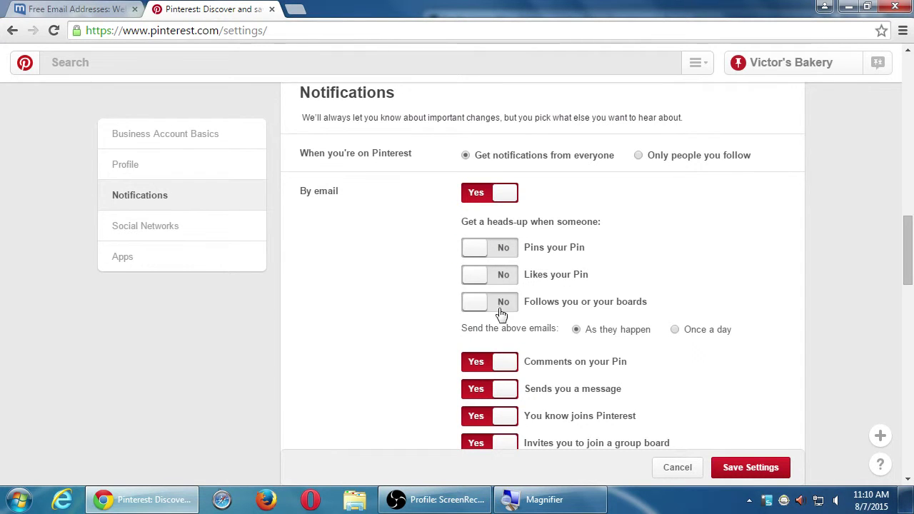
pyautogui.scroll(-4, 504, 321)
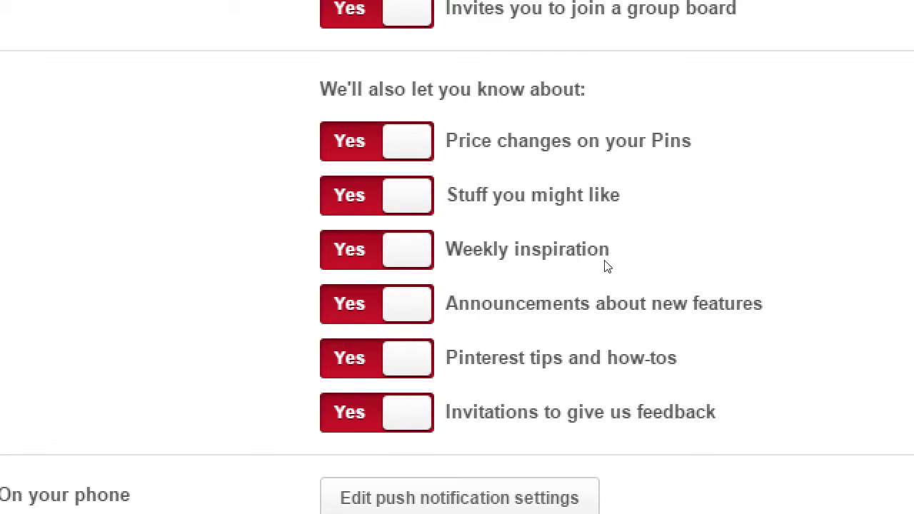
pyautogui.moveTo(481, 141); pyautogui.dragTo(636, 210)
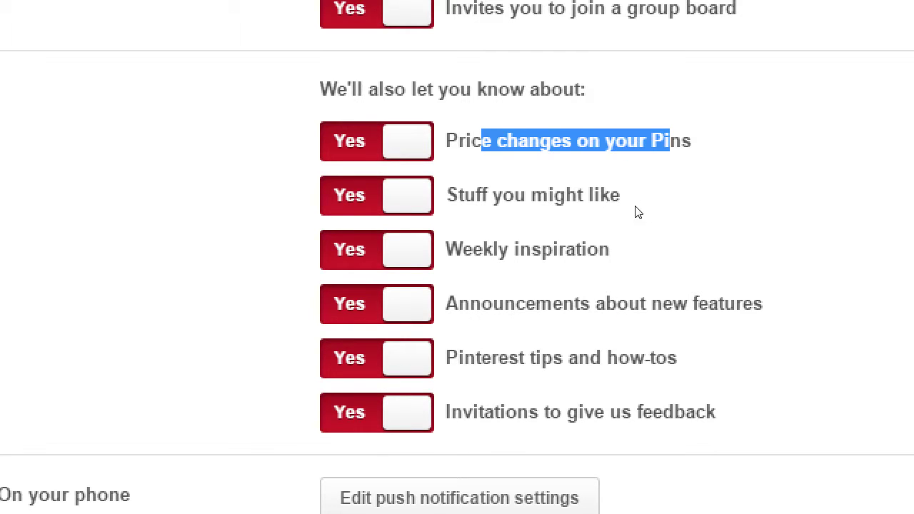
pyautogui.click(659, 212)
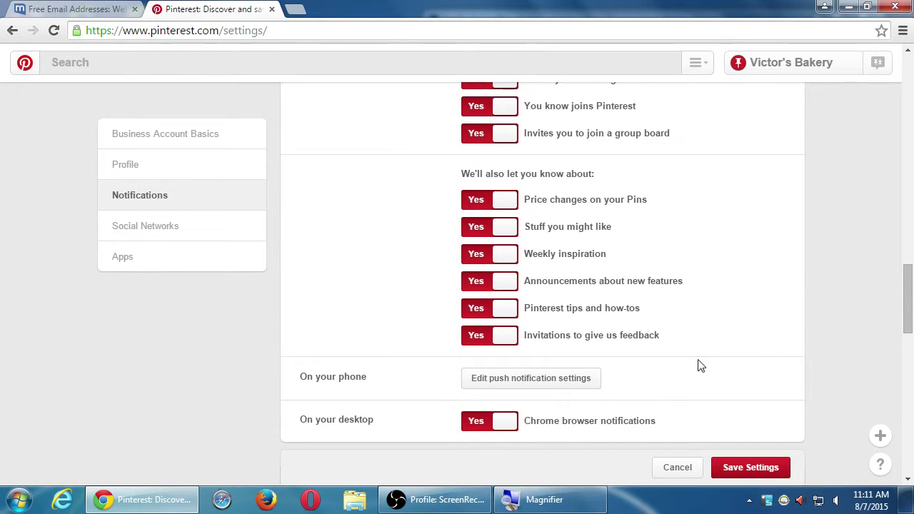
# Step: Set comment, message, friend-joined, group board invite and price-change emails to No
pyautogui.scroll(3, 547, 320)
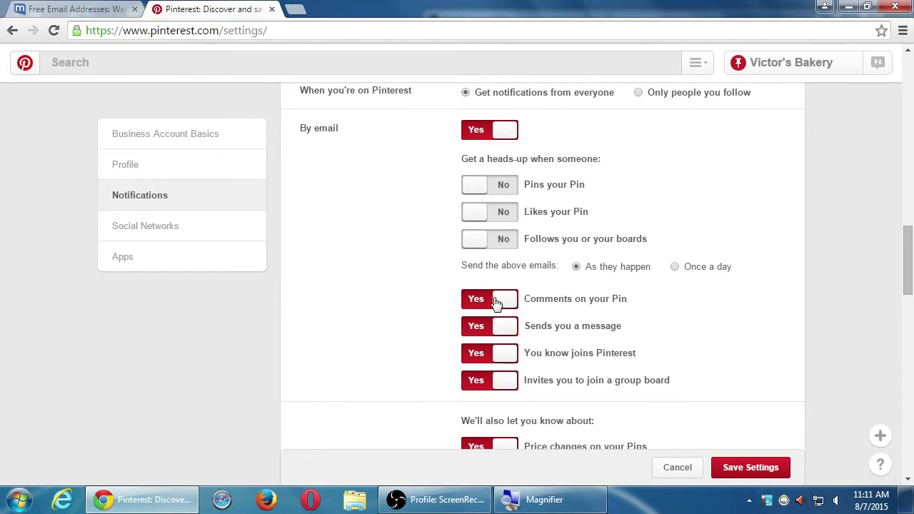
pyautogui.click(494, 300)
pyautogui.click(488, 325)
pyautogui.click(496, 352)
pyautogui.click(498, 380)
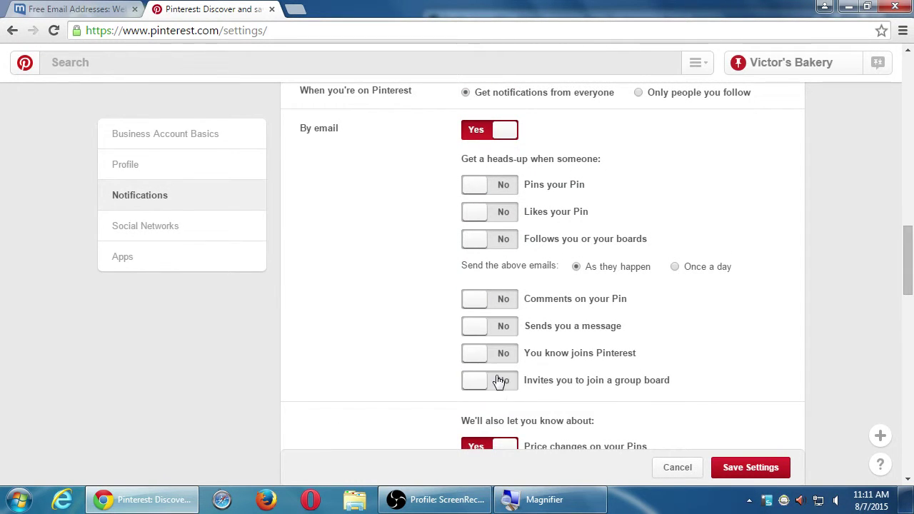
pyautogui.scroll(-3, 508, 382)
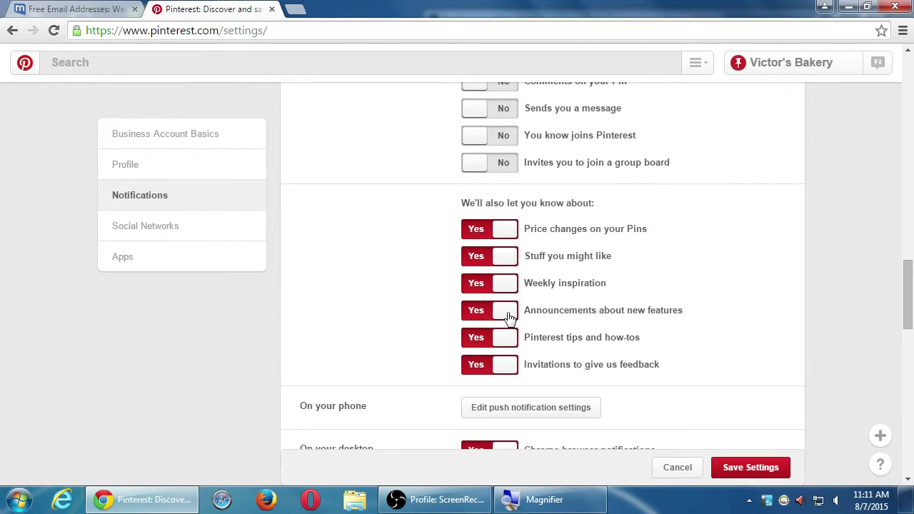
pyautogui.click(493, 229)
pyautogui.scroll(5, 591, 307)
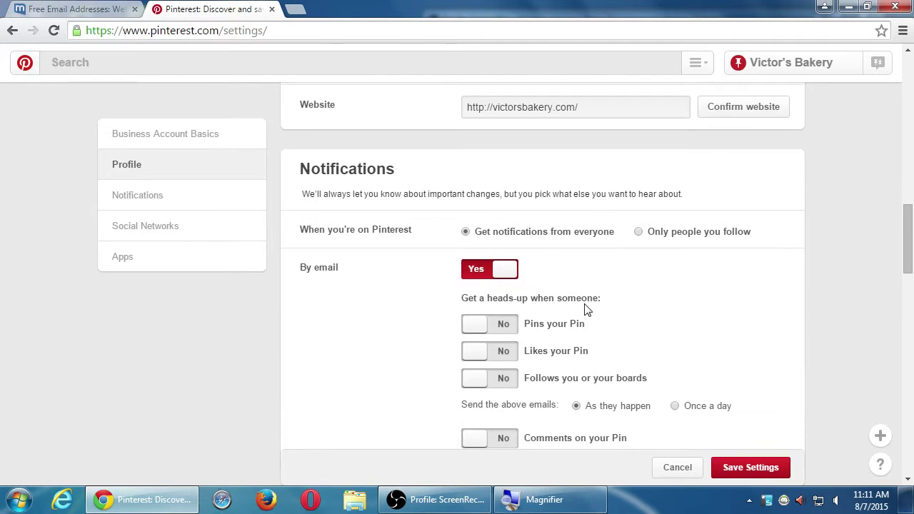
pyautogui.scroll(-2, 586, 308)
pyautogui.scroll(-5, 586, 309)
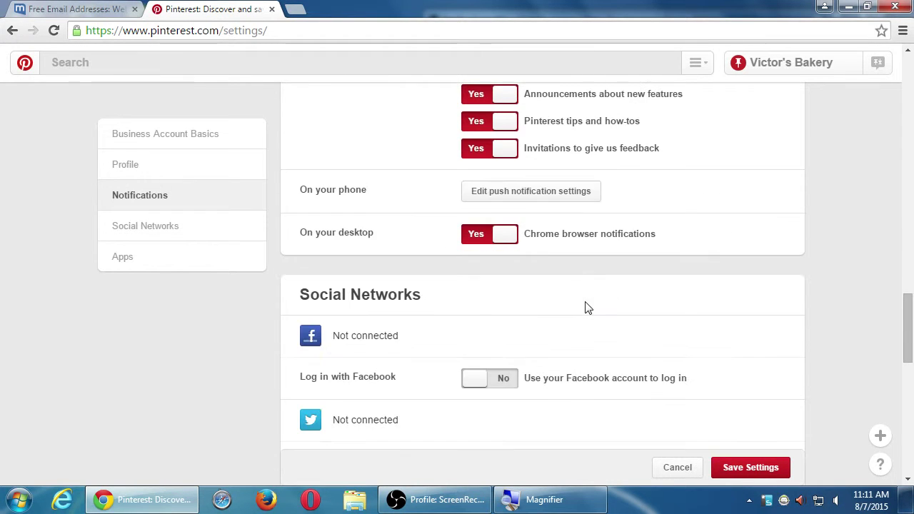
pyautogui.scroll(1, 586, 307)
pyautogui.scroll(1, 587, 306)
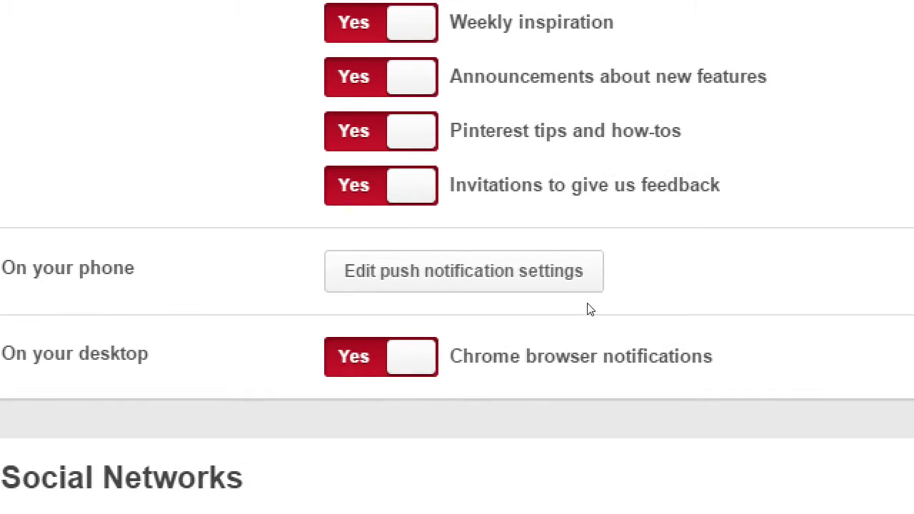
pyautogui.click(585, 290)
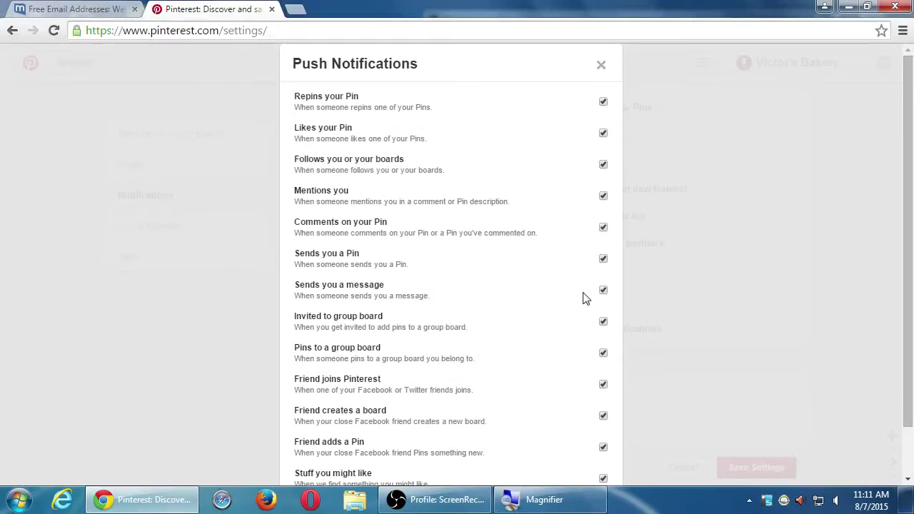
pyautogui.scroll(-1, 517, 219)
pyautogui.scroll(1, 517, 220)
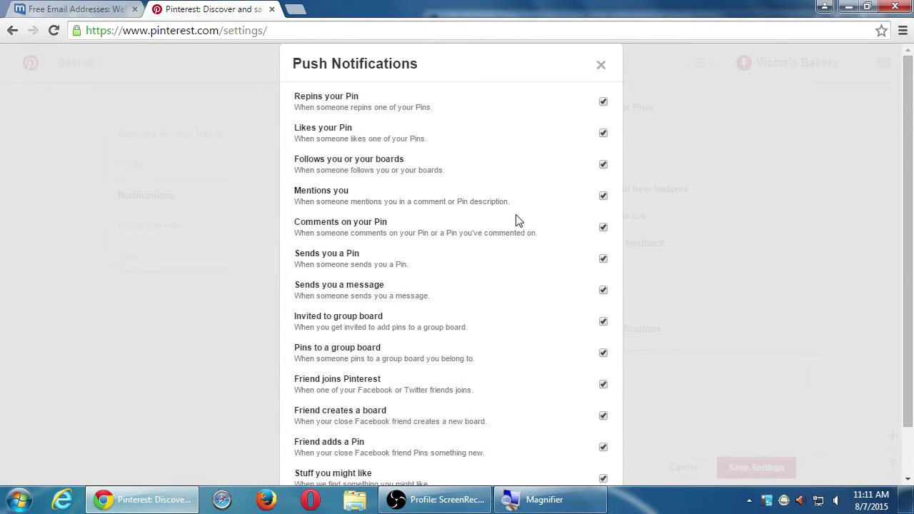
pyautogui.scroll(-1, 517, 219)
pyautogui.scroll(1, 520, 212)
pyautogui.scroll(-1, 524, 215)
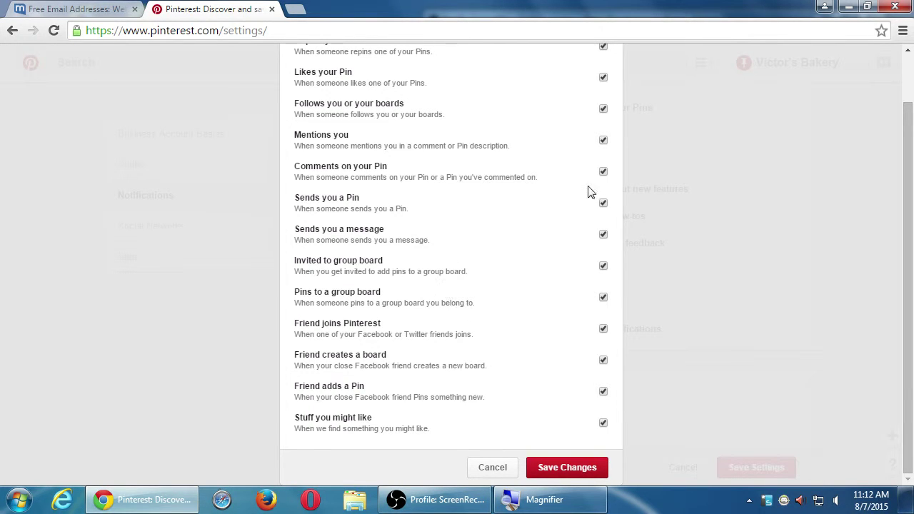
pyautogui.click(494, 471)
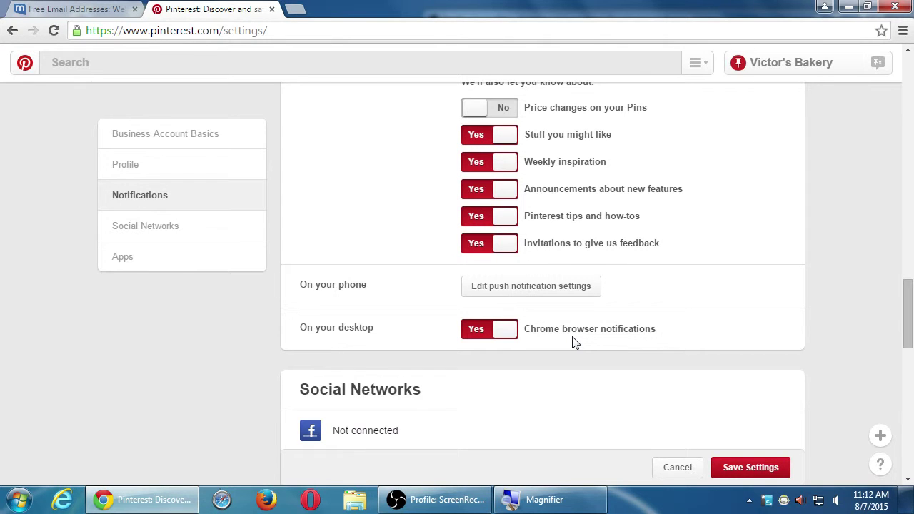
pyautogui.scroll(-3, 506, 336)
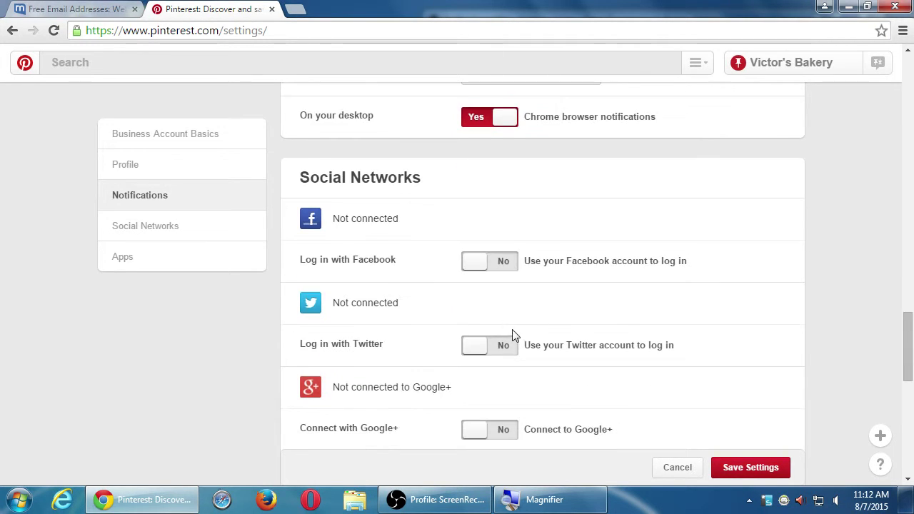
pyautogui.scroll(-1, 528, 332)
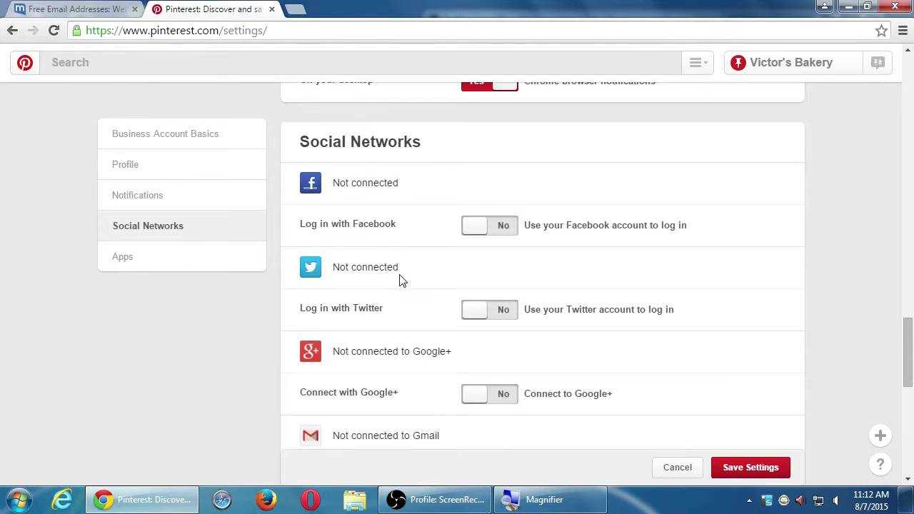
pyautogui.scroll(-1, 400, 280)
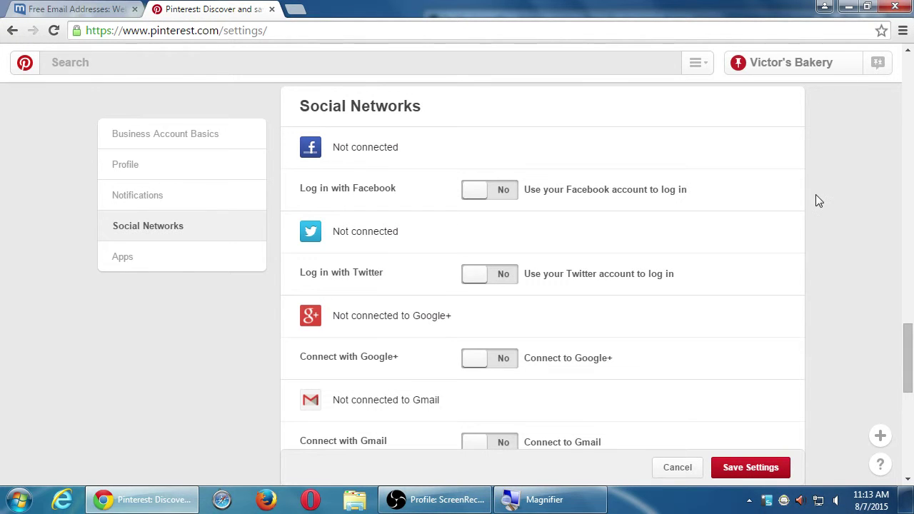
pyautogui.scroll(-1, 818, 200)
pyautogui.scroll(-1, 818, 201)
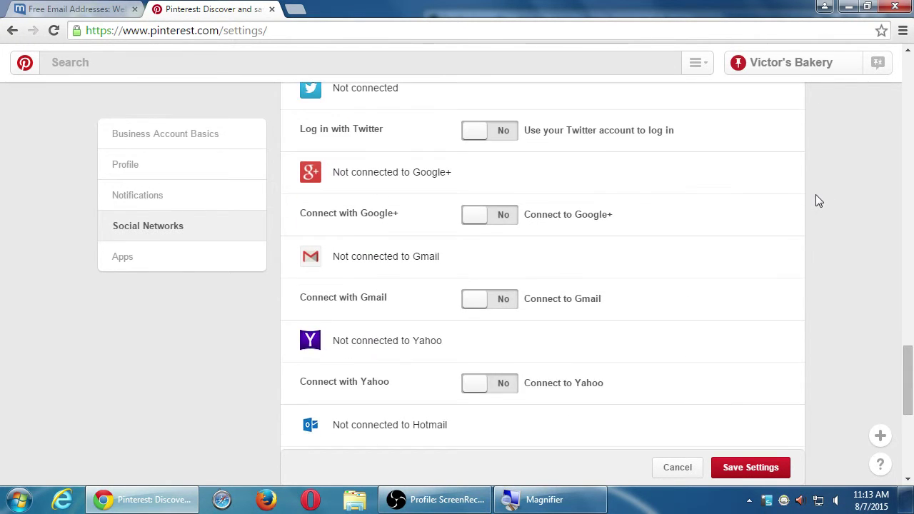
pyautogui.scroll(-2, 819, 201)
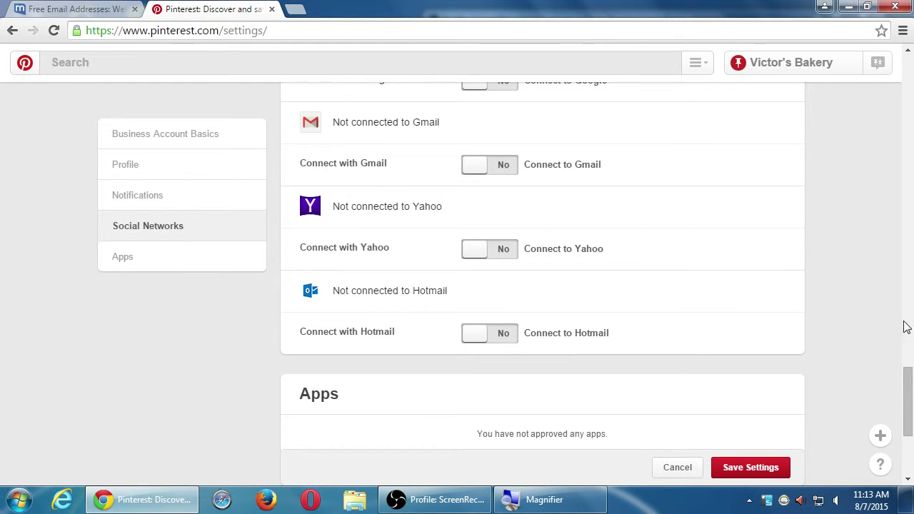
pyautogui.moveTo(908, 381); pyautogui.dragTo(907, 75)
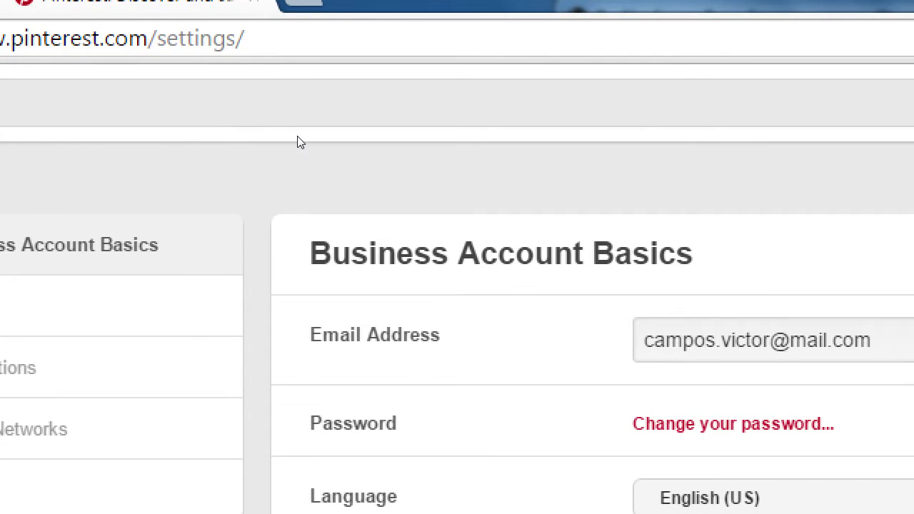
# Step: Save the updated notification settings from the bottom of the Settings page
pyautogui.moveTo(300, 142); pyautogui.dragTo(483, 137)
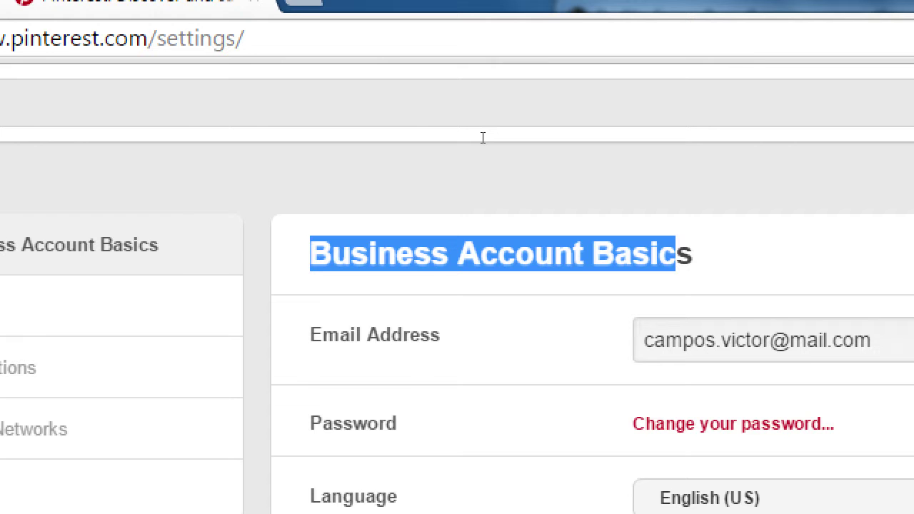
pyautogui.moveTo(483, 137); pyautogui.dragTo(482, 136)
pyautogui.click(391, 115)
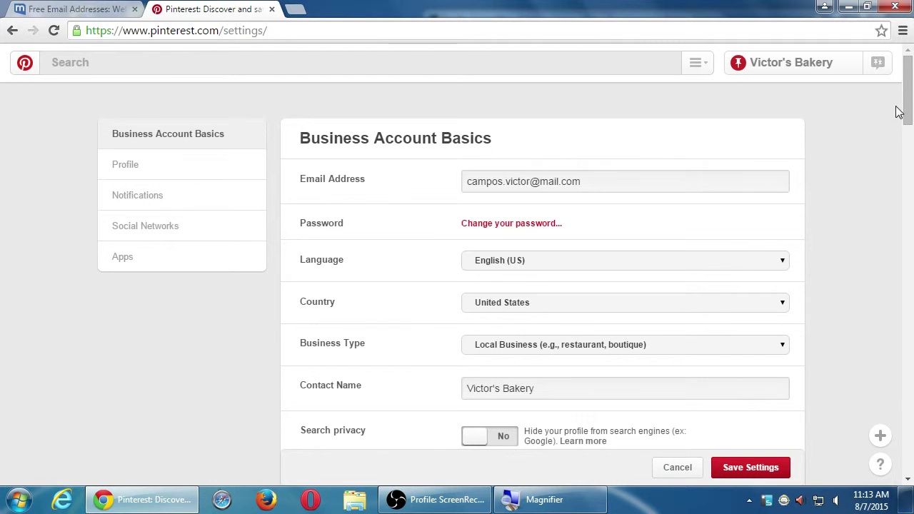
pyautogui.moveTo(898, 112); pyautogui.dragTo(905, 432)
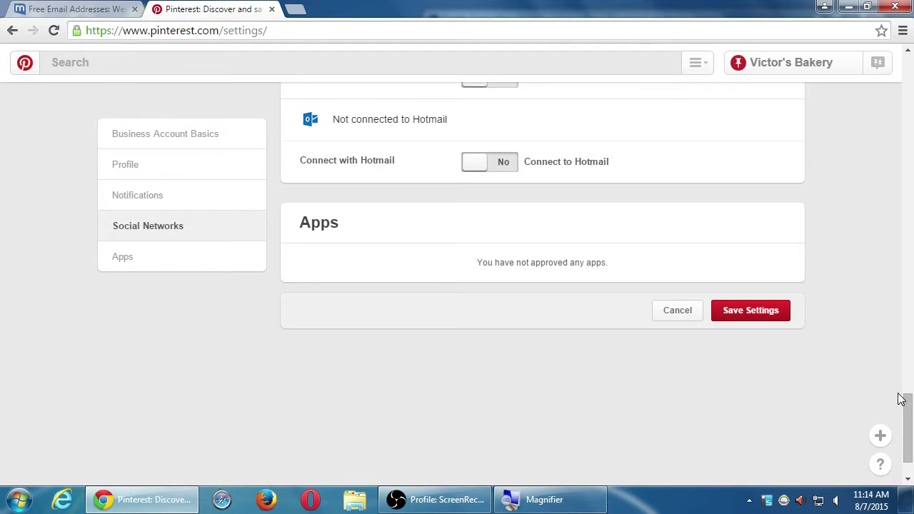
pyautogui.scroll(6, 565, 350)
pyautogui.scroll(-3, 603, 365)
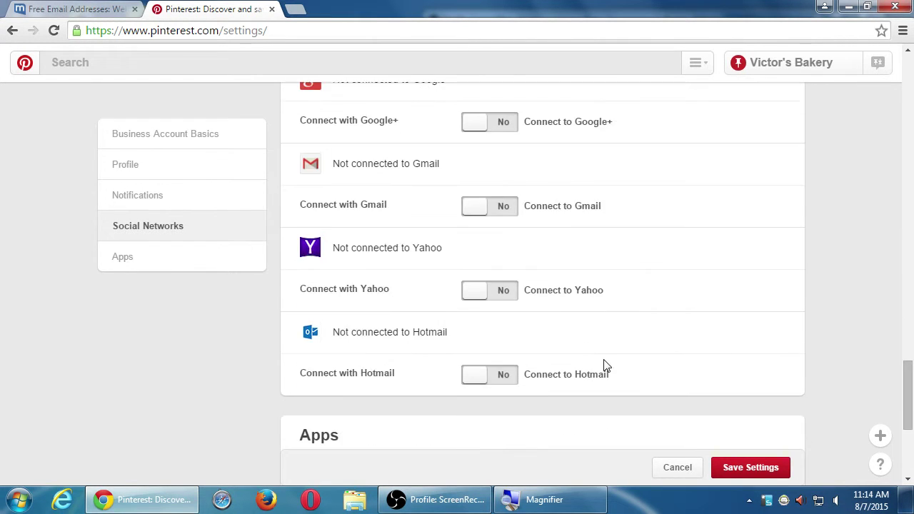
pyautogui.scroll(-3, 603, 365)
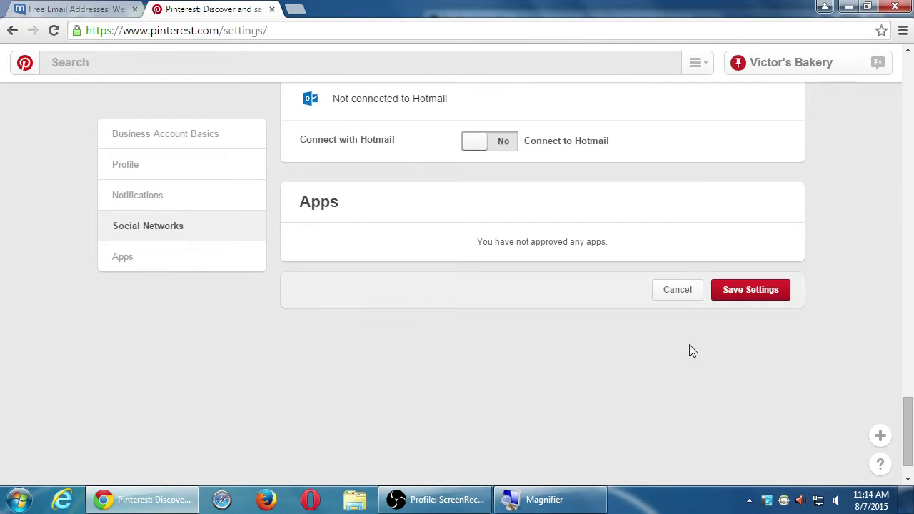
pyautogui.click(746, 295)
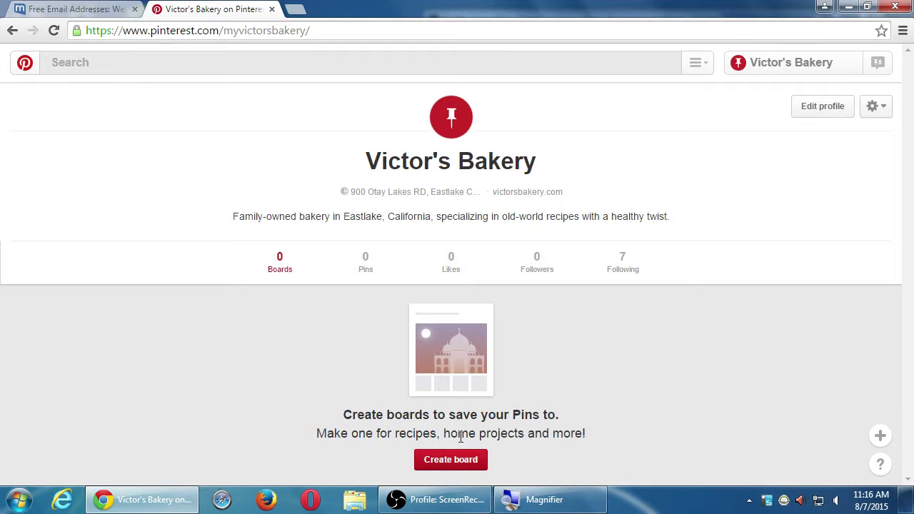
# Step: Start the first board, replacing the name 'Baking Cookies' with 'Amazing Cookie Recipes'
pyautogui.click(451, 459)
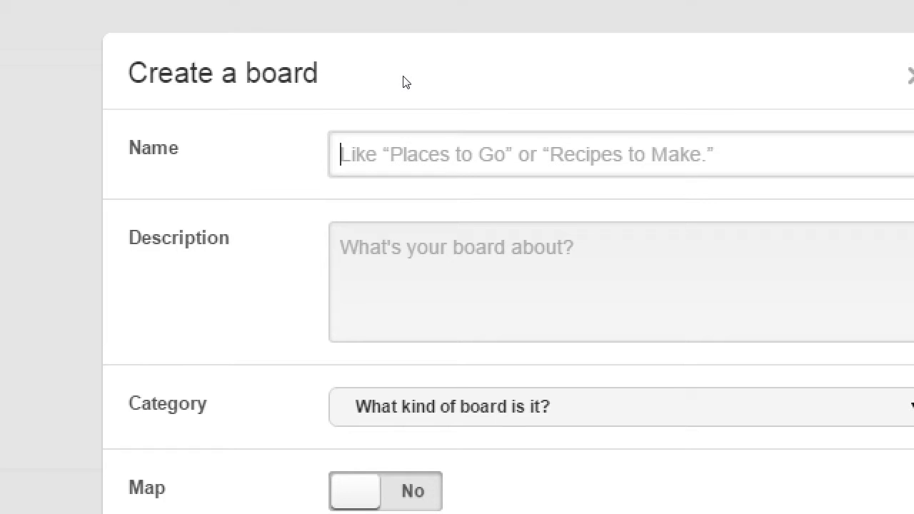
pyautogui.write('Baking ')
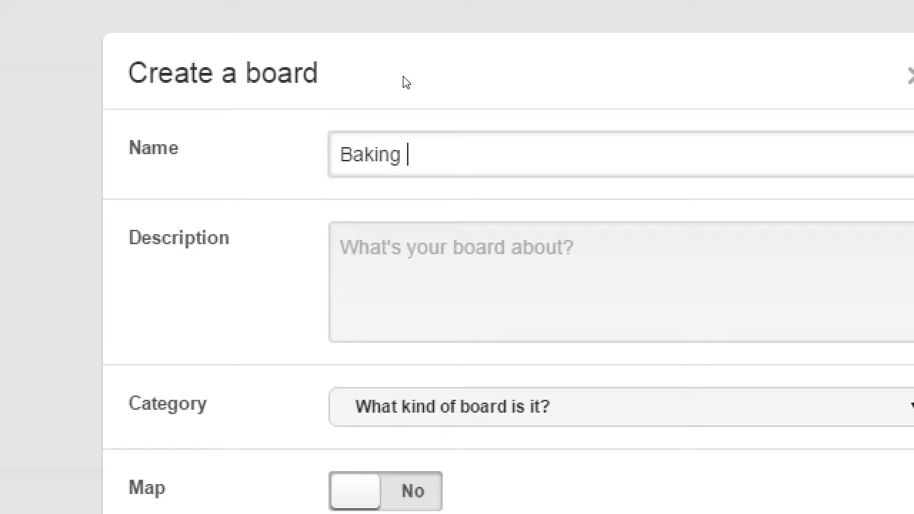
pyautogui.write('Cookies')
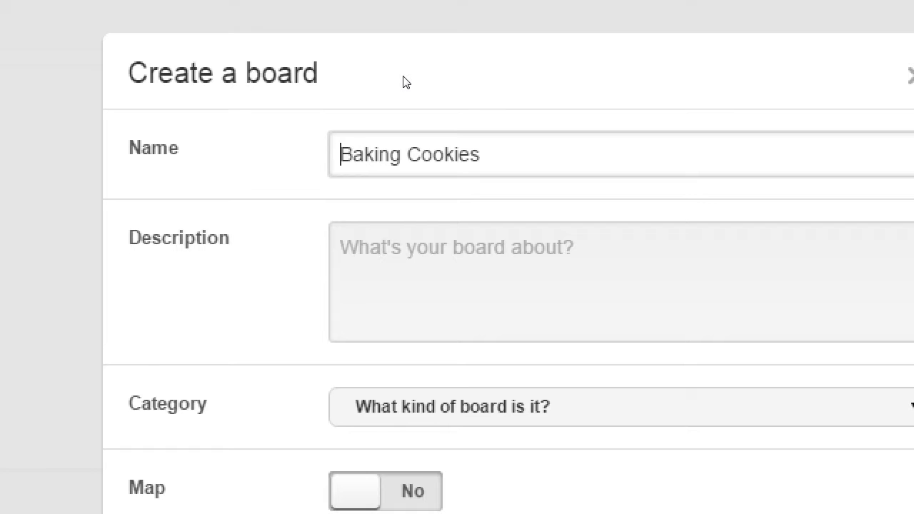
pyautogui.hotkey('ctrl', 'a')
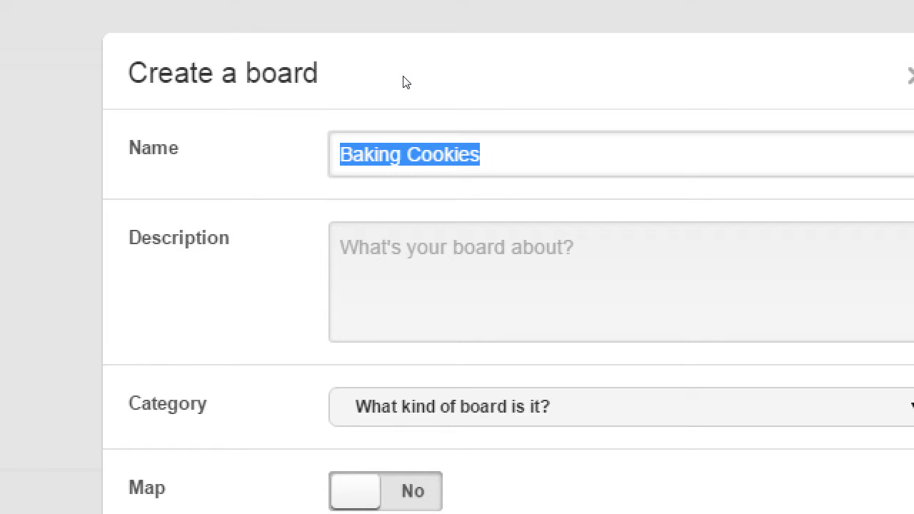
pyautogui.write('Amazing ')
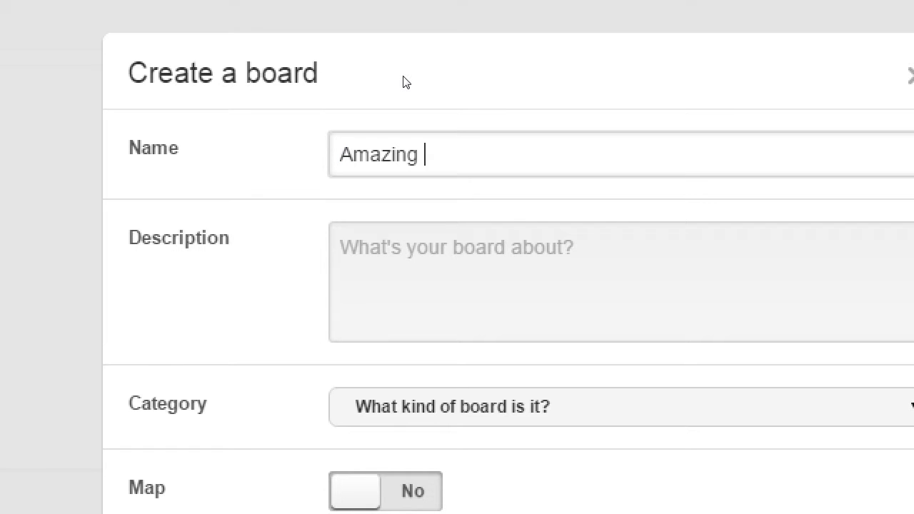
pyautogui.write('Cookie REci')
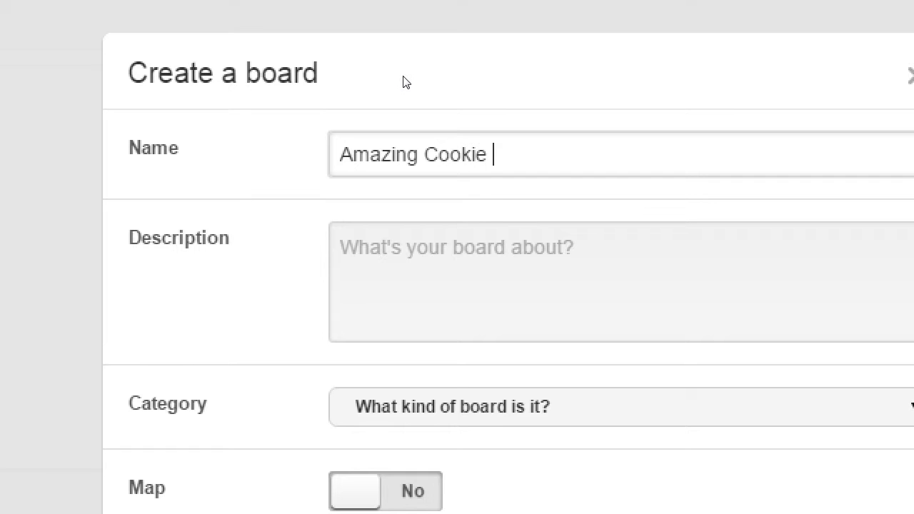
pyautogui.press('BackSpace')
pyautogui.press('BackSpace')
pyautogui.press('BackSpace')
pyautogui.write('ecipes')
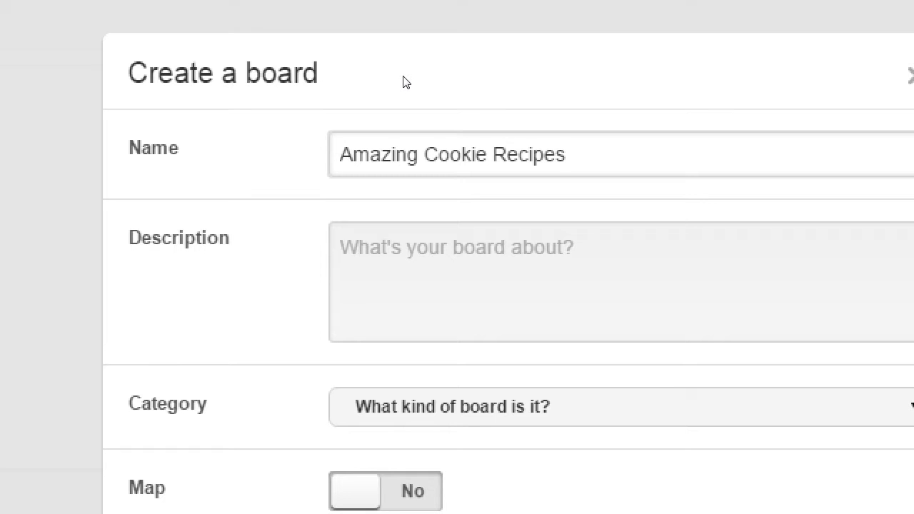
# Step: Change the board name to 'Tasty Cookie Pictures'
pyautogui.press('BackSpace')
pyautogui.press('BackSpace')
pyautogui.press('BackSpace')
pyautogui.press('BackSpace')
pyautogui.press('BackSpace')
pyautogui.press('BackSpace')
pyautogui.press('BackSpace')
pyautogui.write('Pictures')
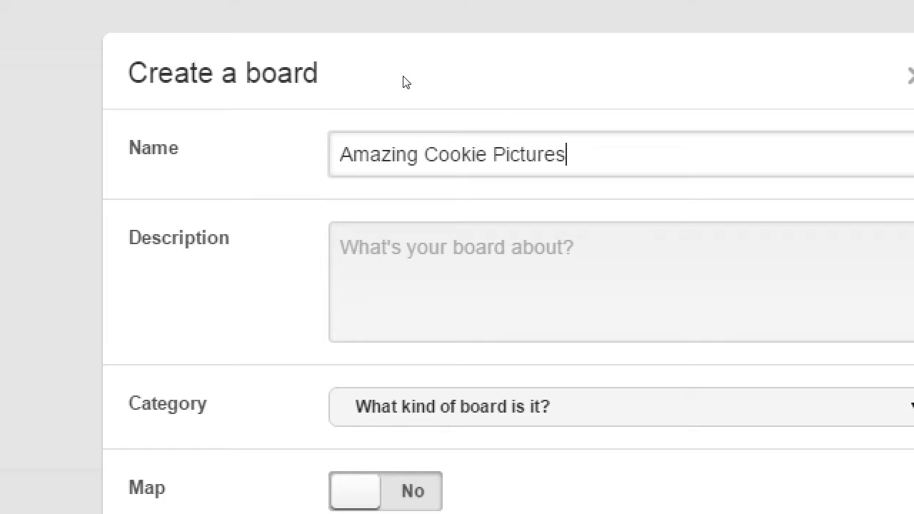
pyautogui.press('Home')
pyautogui.hotkey('ctrl', 'shift', 'Right')
pyautogui.write('Tasty')
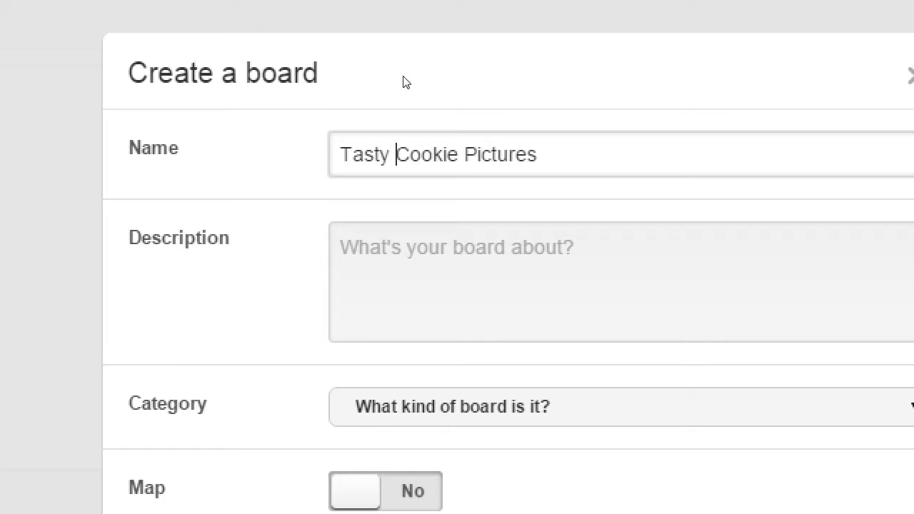
# Step: Shorten the board name from 'Tasty Cookie Pictures' to 'Tasty Cookies'
pyautogui.press('End')
pyautogui.press('BackSpace')
pyautogui.press('BackSpace')
pyautogui.press('BackSpace')
pyautogui.press('BackSpace')
pyautogui.press('BackSpace')
pyautogui.press('BackSpace')
pyautogui.press('BackSpace')
pyautogui.press('BackSpace')
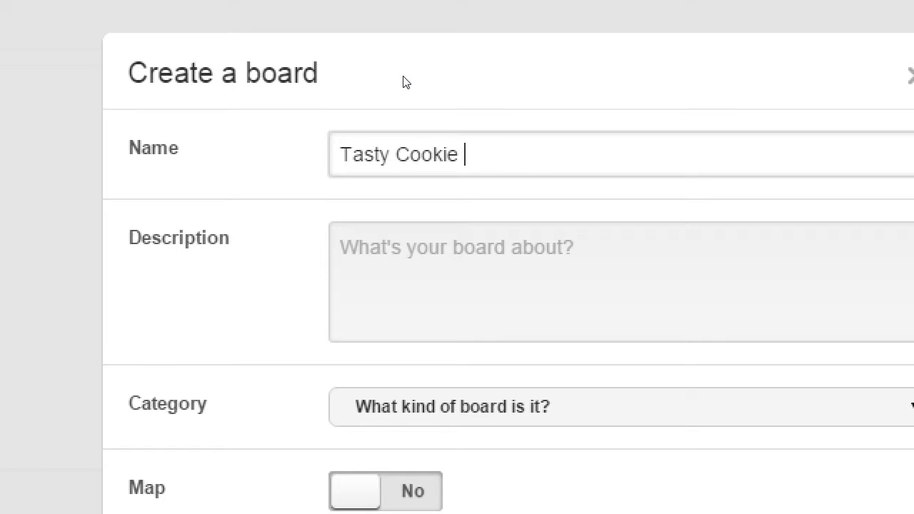
pyautogui.press('BackSpace')
pyautogui.write('s')
pyautogui.press('Tab')
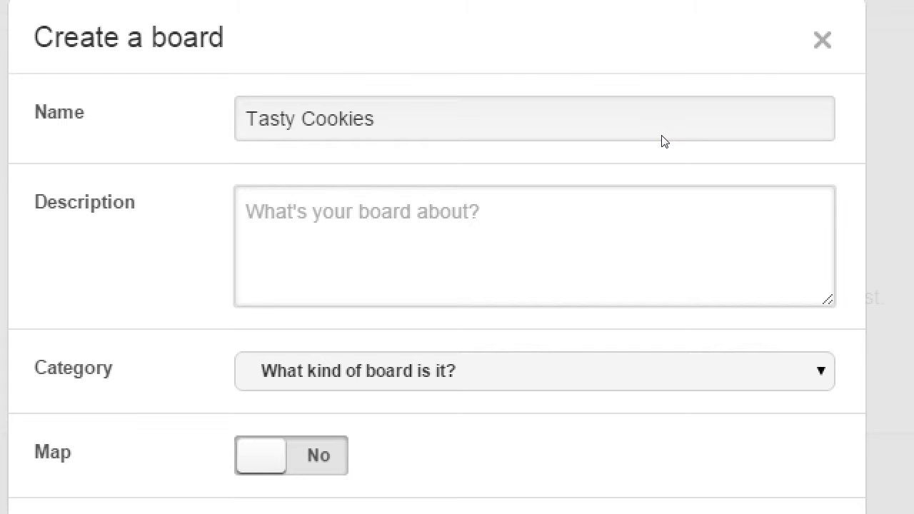
# Step: Enter the description 'Our favorite home-made cookies. Perfect for munching.'
pyautogui.write('Our')
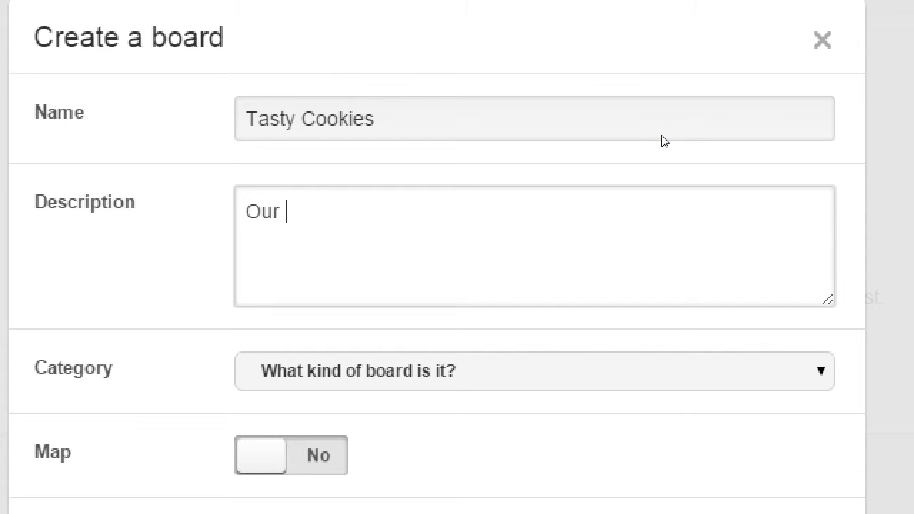
pyautogui.write(' favorite ')
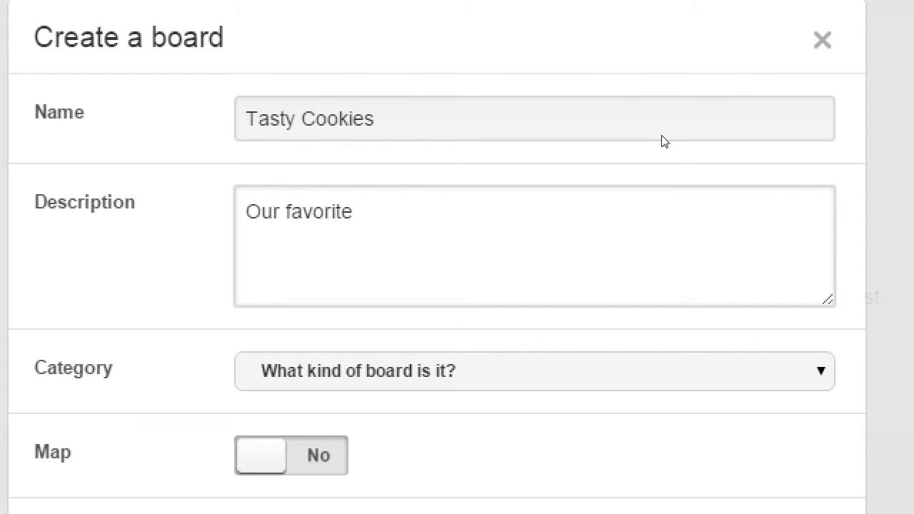
pyautogui.write('home-made')
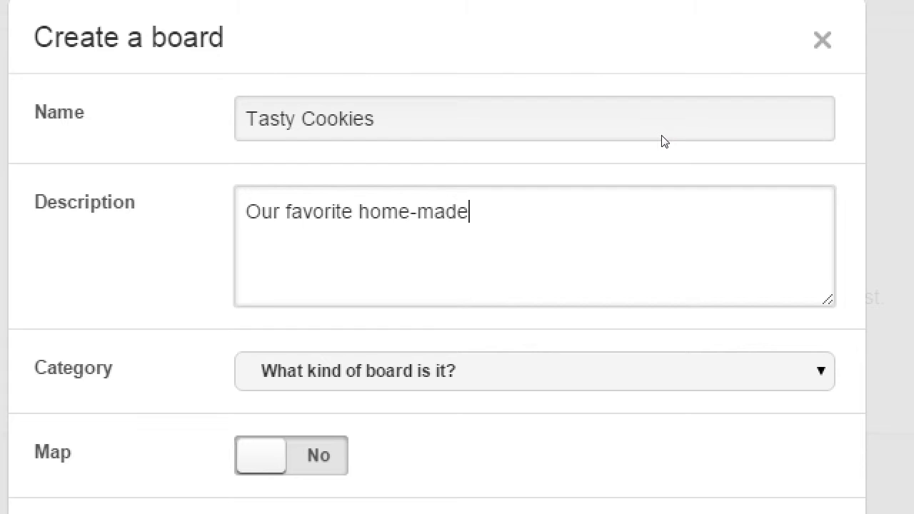
pyautogui.write(' cookies')
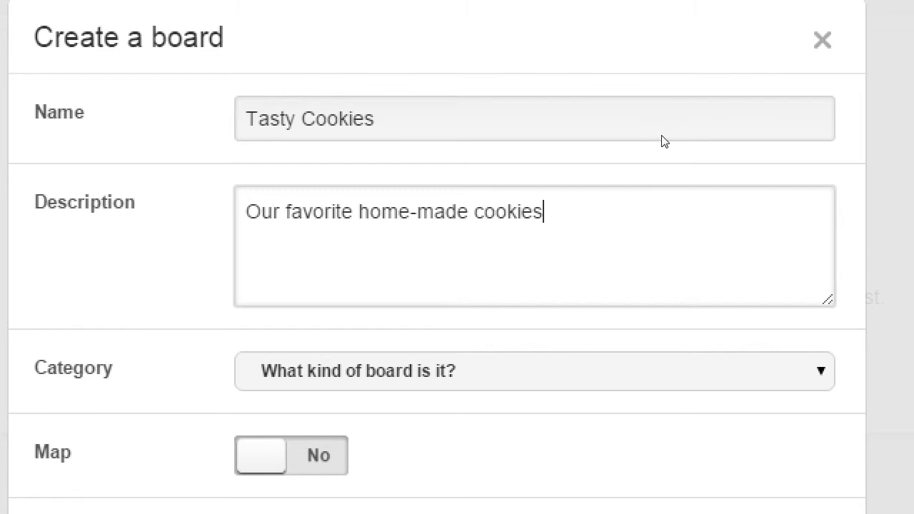
pyautogui.write('. Perfect for ')
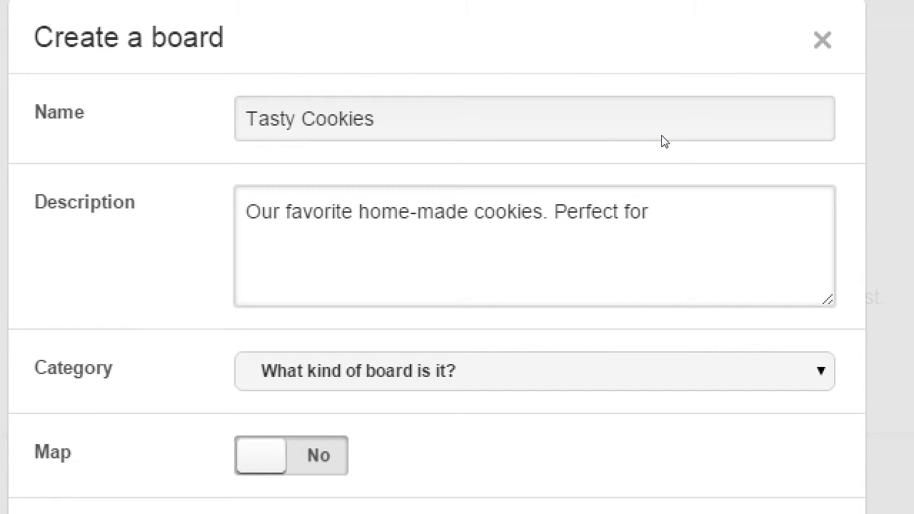
pyautogui.write('muh')
pyautogui.press('BackSpace')
pyautogui.write('nching.')
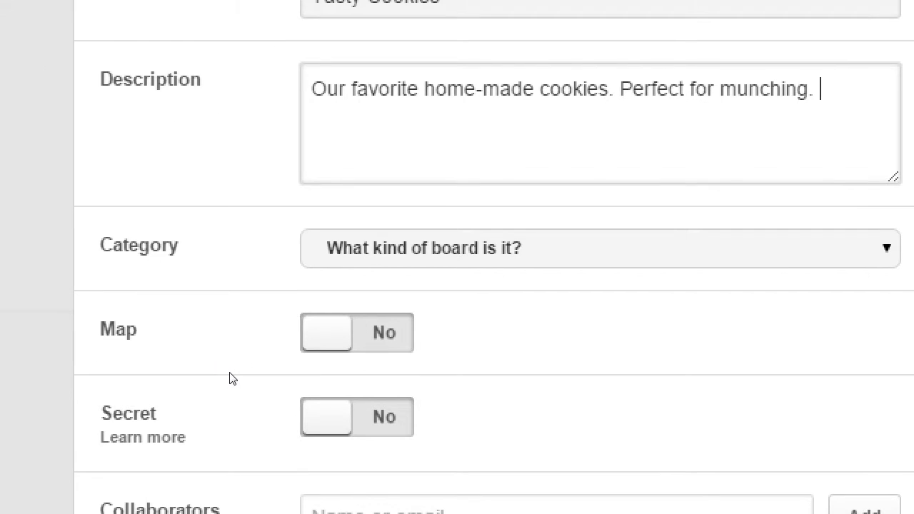
# Step: Choose Food and drink as the Tasty Cookies board's category
pyautogui.click(428, 263)
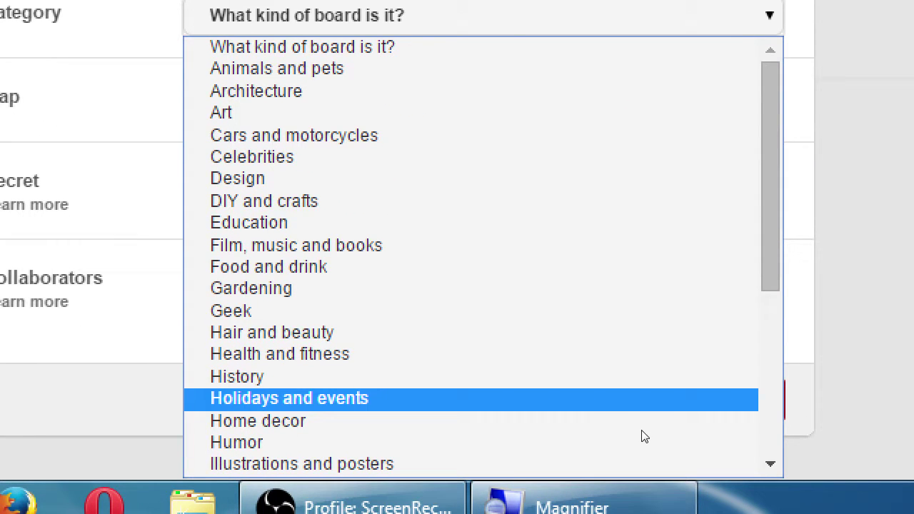
pyautogui.scroll(-5, 645, 434)
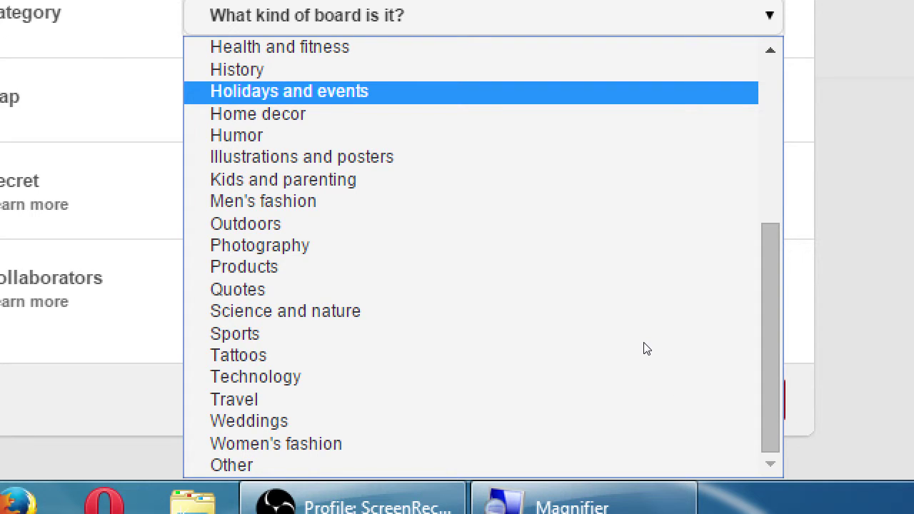
pyautogui.scroll(5, 645, 348)
pyautogui.press('Up')
pyautogui.press('Up')
pyautogui.press('Up')
pyautogui.press('Up')
pyautogui.press('Up')
pyautogui.press('Up')
pyautogui.press('Up')
pyautogui.press('Up')
pyautogui.press('Up')
pyautogui.press('Down')
pyautogui.press('Down')
pyautogui.press('Down')
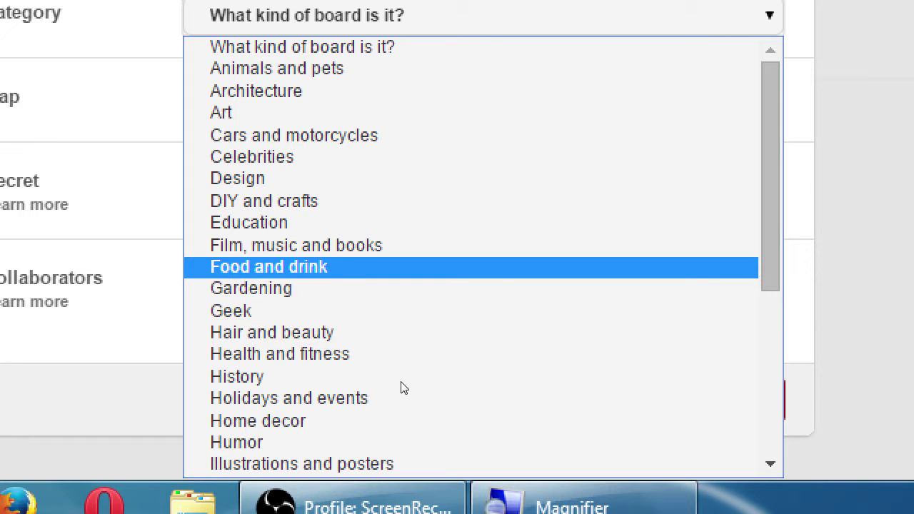
pyautogui.press('Return')
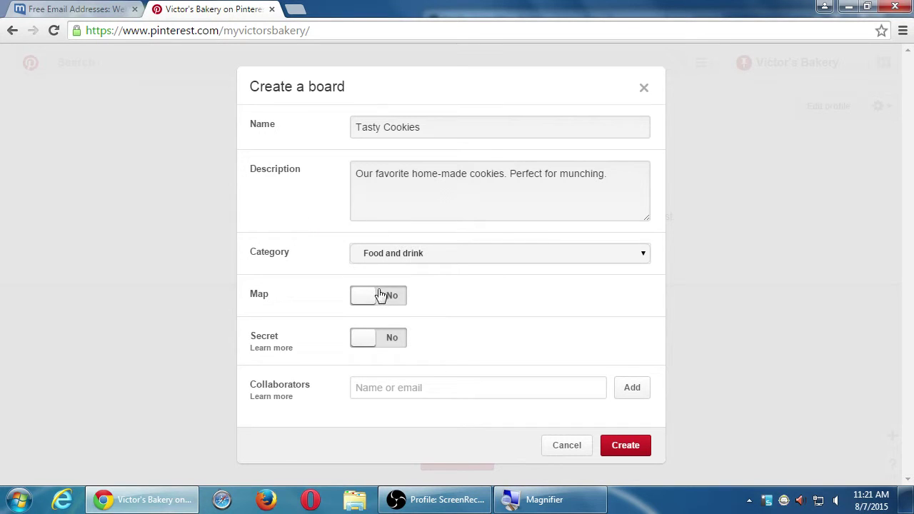
# Step: Set the board's Map option to Yes, leaving Secret at No
pyautogui.click(383, 297)
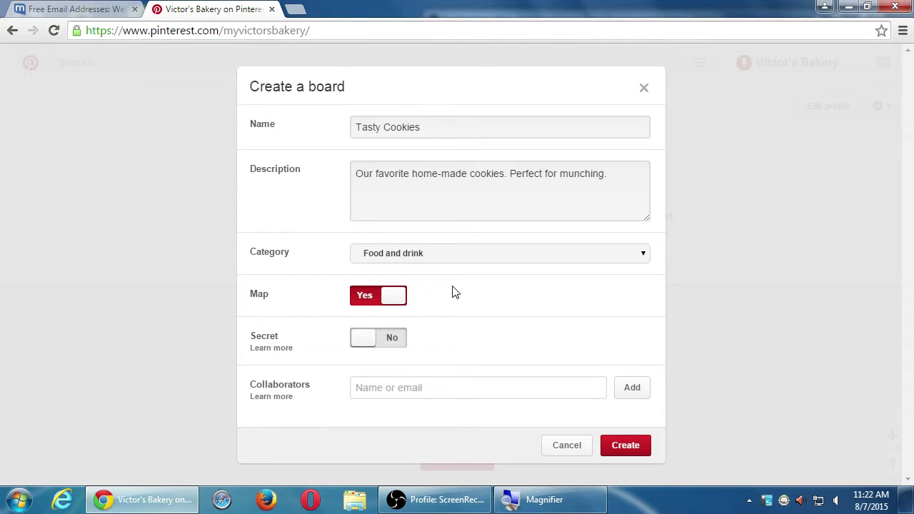
pyautogui.click(395, 299)
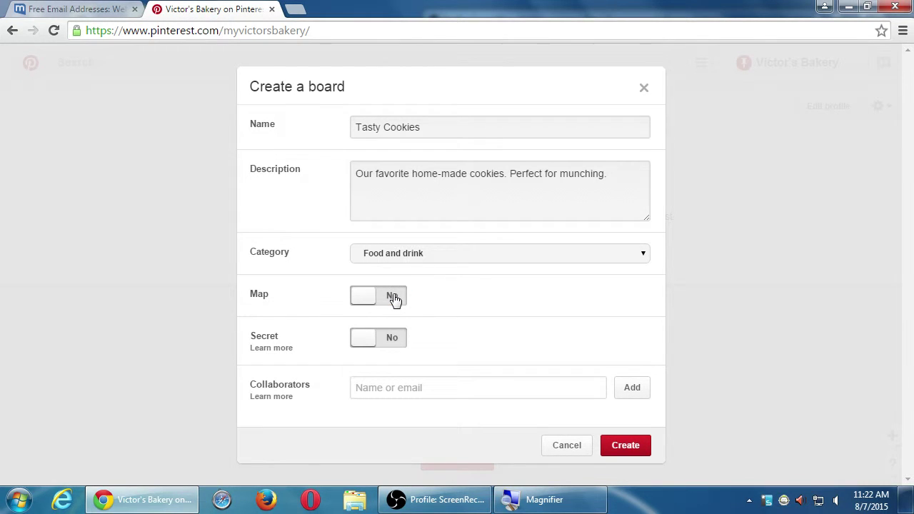
pyautogui.click(390, 304)
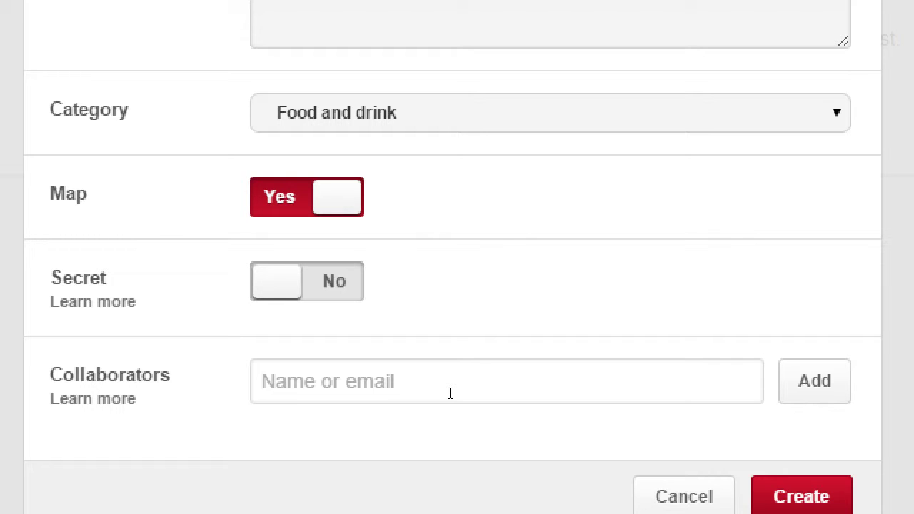
# Step: Type a collaborator's e-mail address into the Collaborators field
pyautogui.click(450, 394)
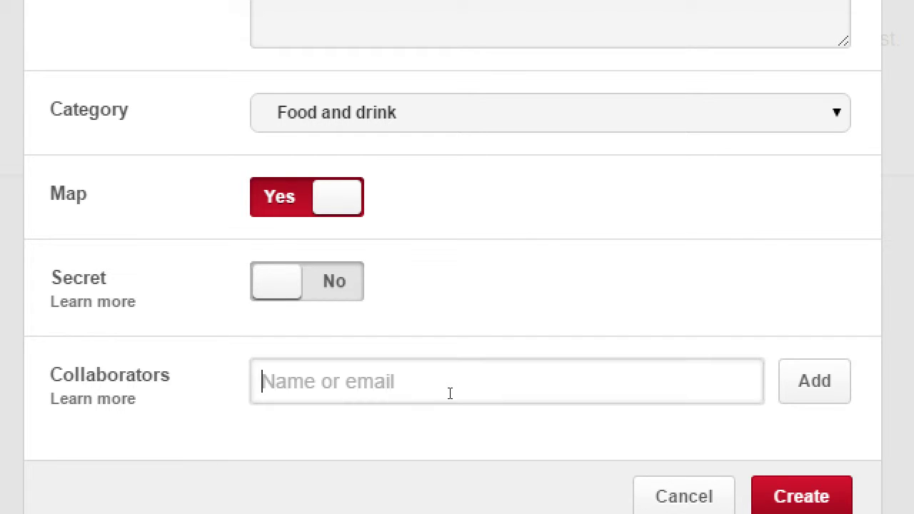
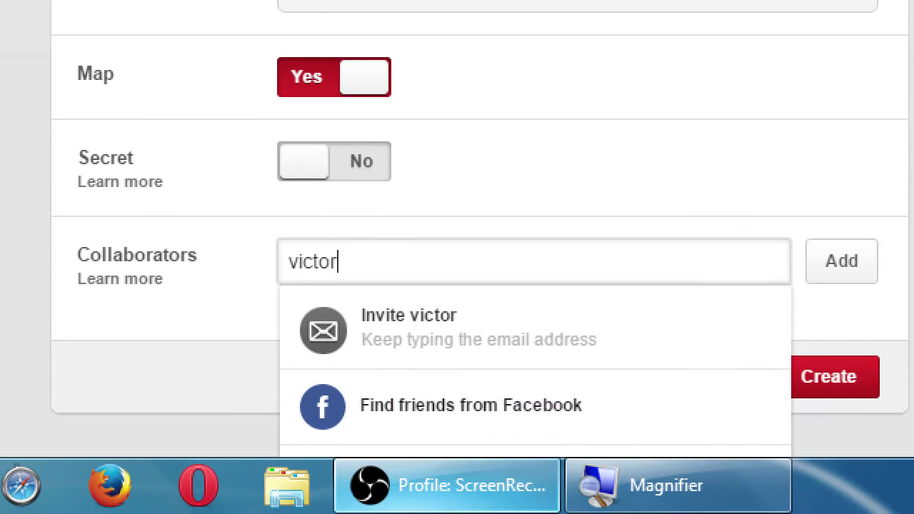
pyautogui.press('BackSpace')
pyautogui.press('BackSpace')
pyautogui.press('BackSpace')
pyautogui.press('BackSpace')
pyautogui.press('BackSpace')
pyautogui.press('BackSpace')
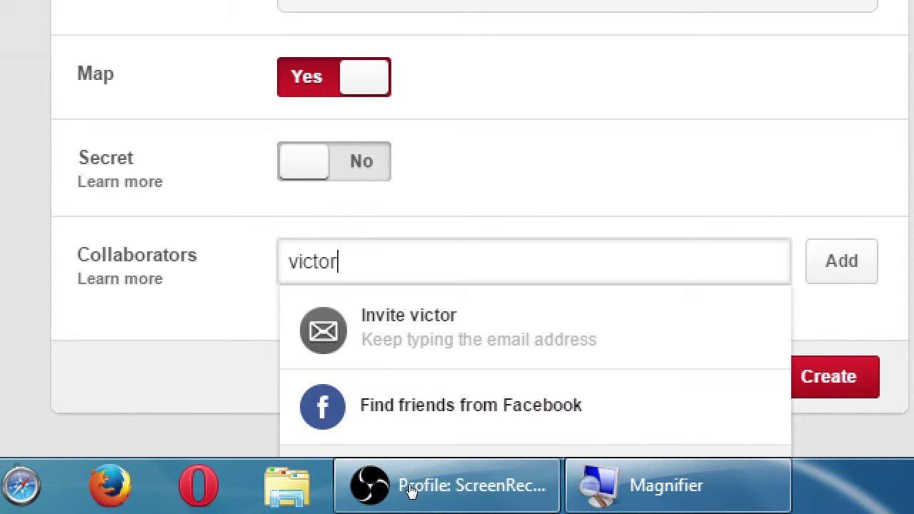
pyautogui.press('BackSpace')
pyautogui.press('BackSpace')
pyautogui.press('BackSpace')
pyautogui.press('BackSpace')
pyautogui.press('BackSpace')
pyautogui.press('BackSpace')
pyautogui.press('BackSpace')
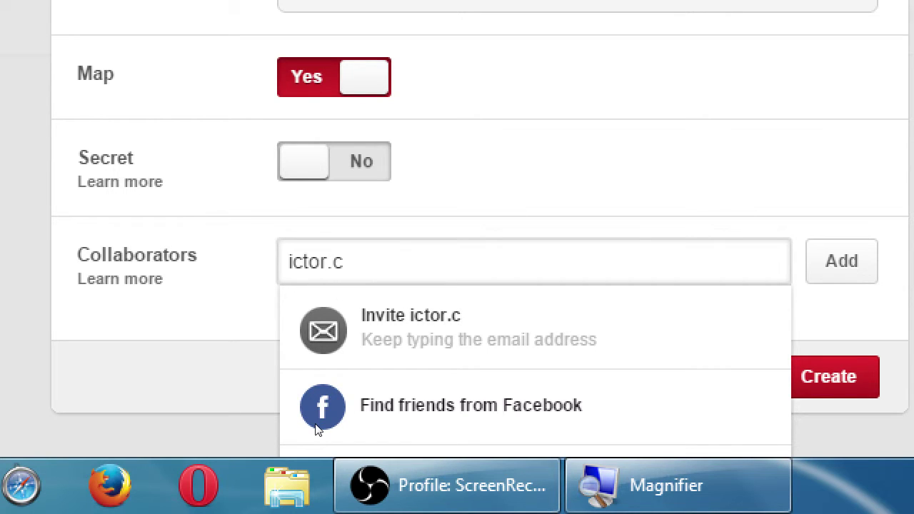
pyautogui.hotkey('ctrl', 'a')
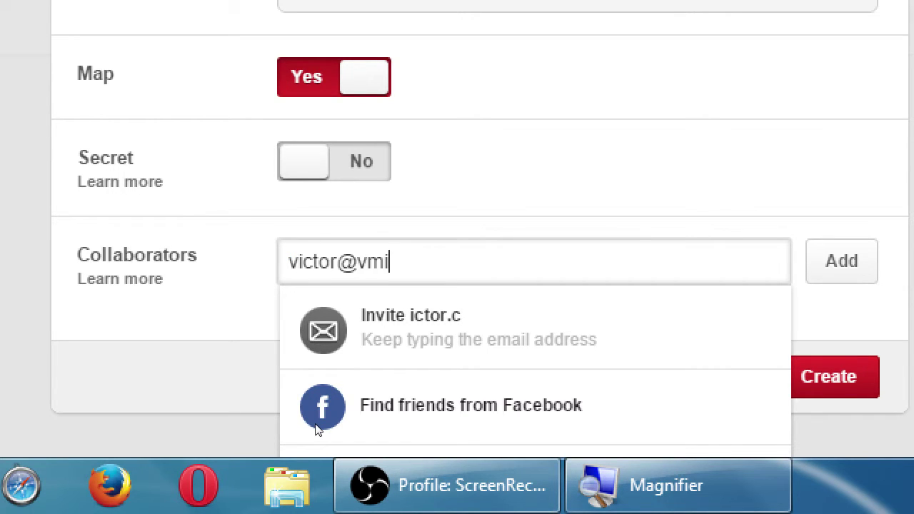
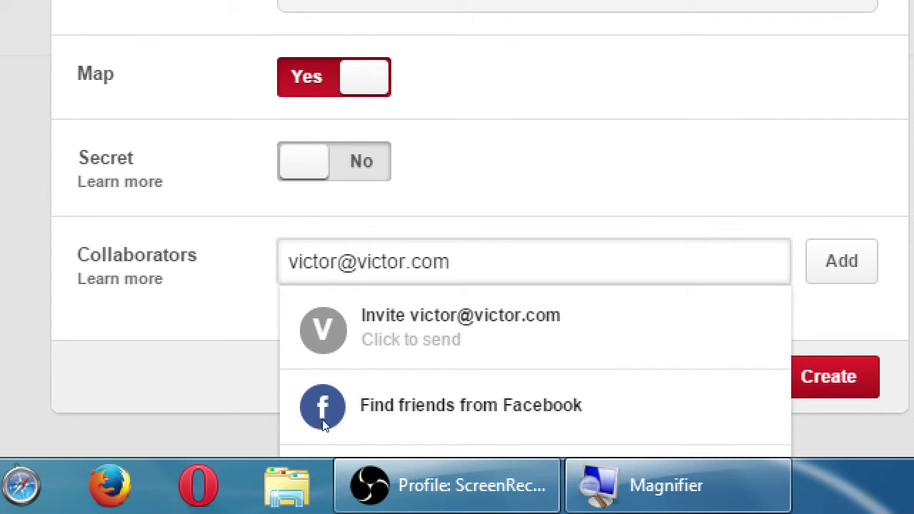
# Step: Delete the collaborator entry so the Collaborators field is empty again
pyautogui.scroll(-2, 322, 423)
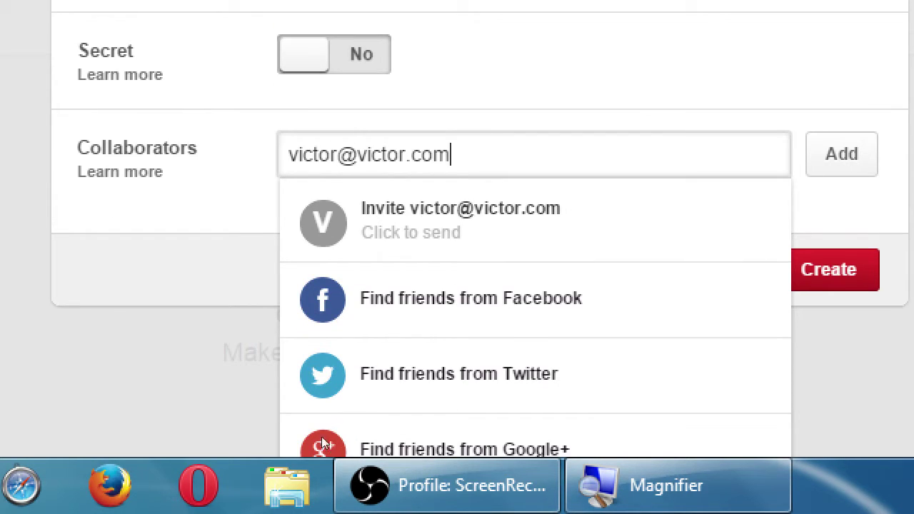
pyautogui.press('Return')
pyautogui.press('Down')
pyautogui.hotkey('ctrl', 'a')
pyautogui.press('BackSpace')
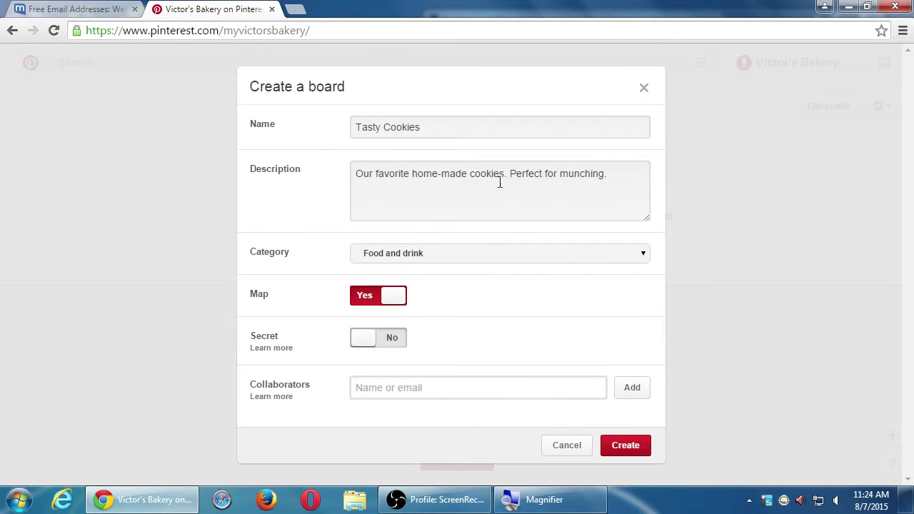
# Step: Create the Tasty Cookies board, then highlight parts of its description and title
pyautogui.click(626, 446)
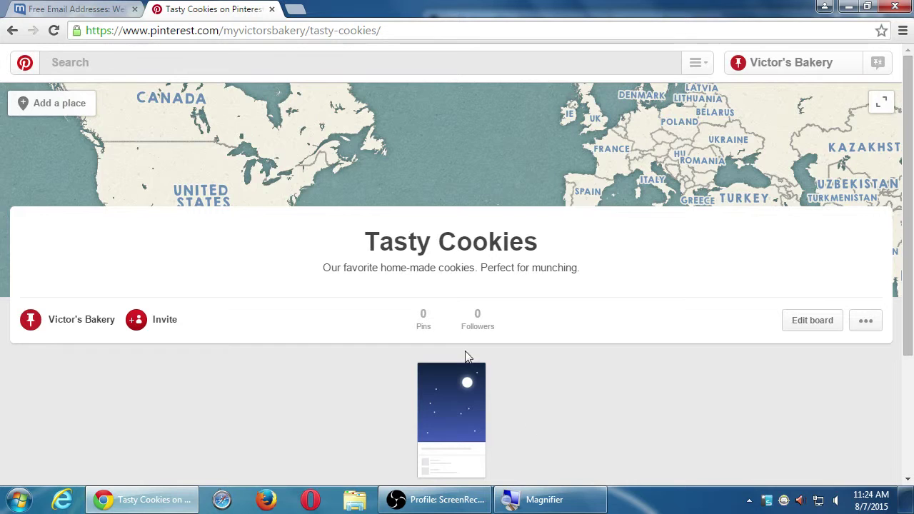
pyautogui.moveTo(383, 268); pyautogui.dragTo(488, 270)
pyautogui.click(527, 271)
pyautogui.moveTo(396, 243); pyautogui.dragTo(471, 246)
pyautogui.click(425, 314)
# Step: View and close the board's invite dialog, then open the Tasty Cookies Edit board settings
pyautogui.click(142, 319)
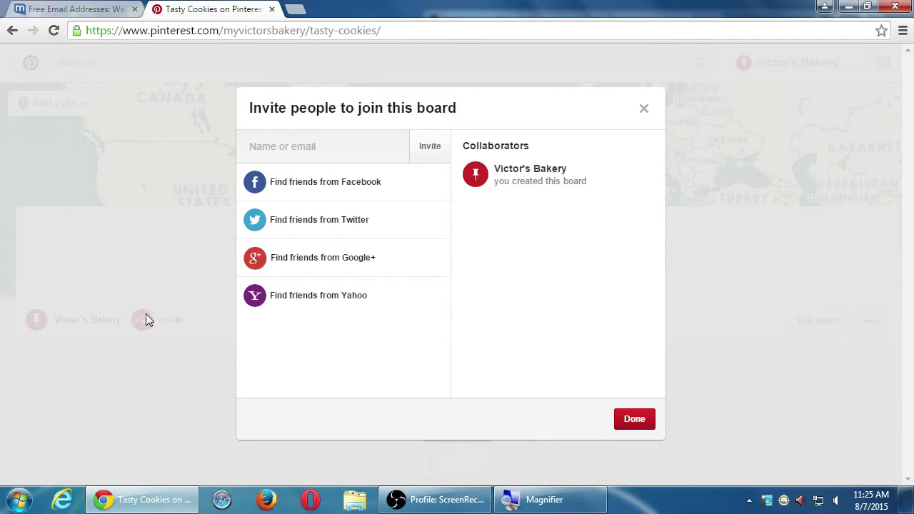
pyautogui.click(645, 110)
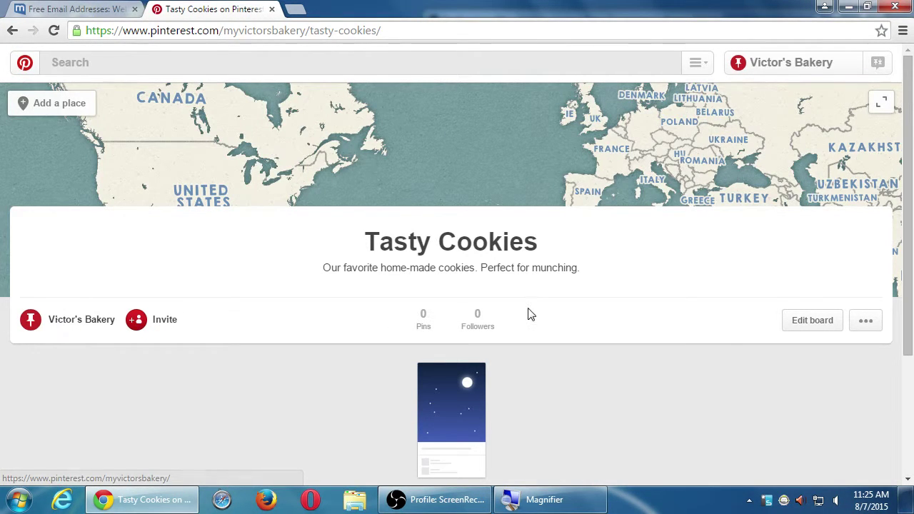
pyautogui.scroll(-3, 647, 370)
pyautogui.scroll(3, 644, 370)
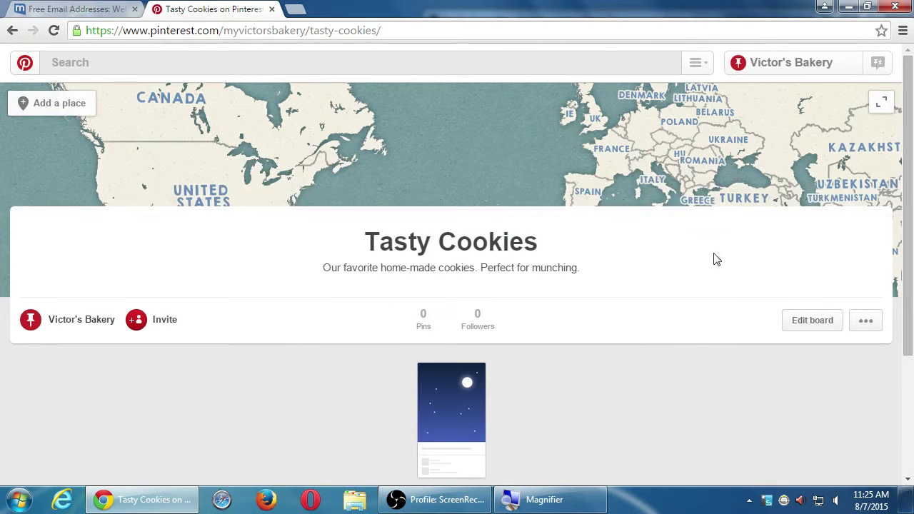
pyautogui.click(816, 322)
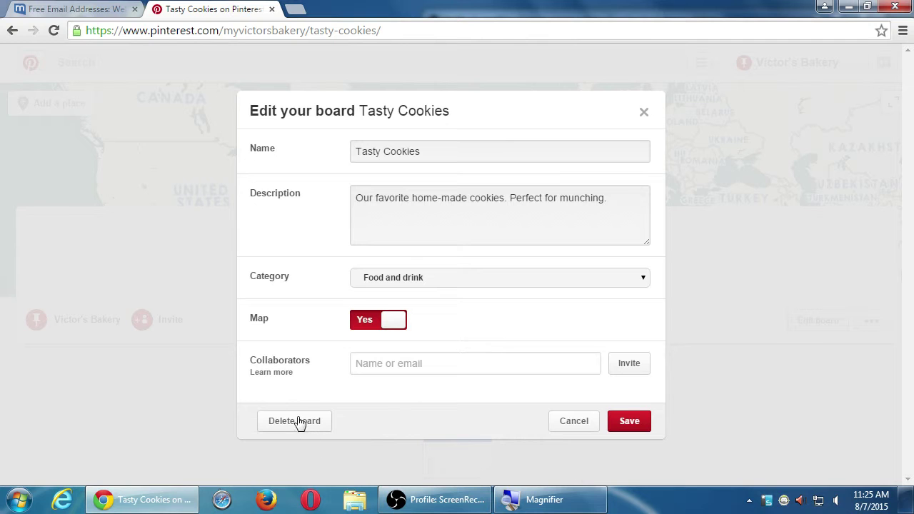
# Step: Cancel the board edits and show the ••• menu with Send board, Share on Facebook, Make a widget
pyautogui.click(584, 421)
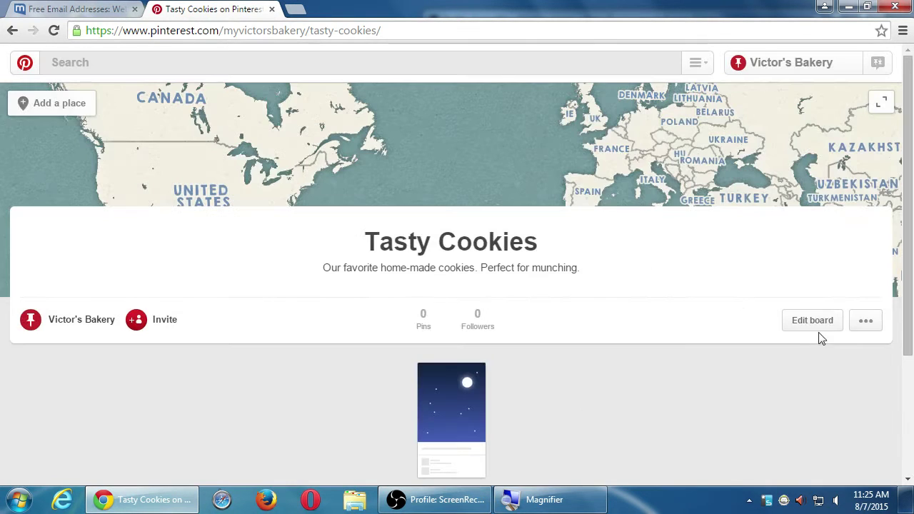
pyautogui.click(878, 323)
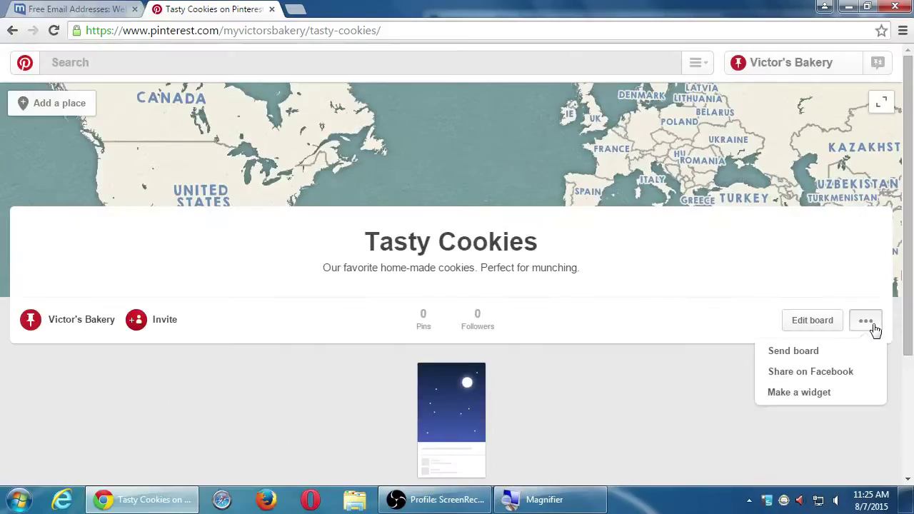
# Step: Start sending the Tasty Cookies board, then dismiss the Add a message window with Esc
pyautogui.click(733, 255)
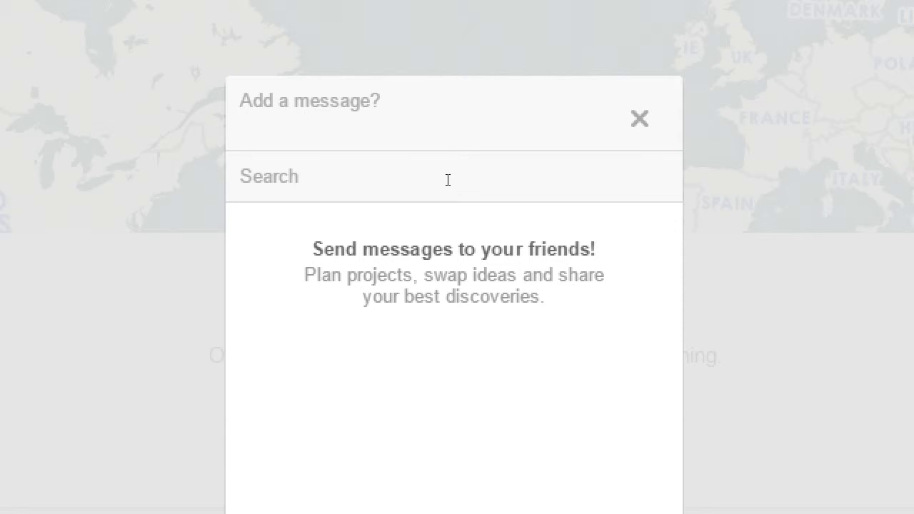
pyautogui.press('Escape')
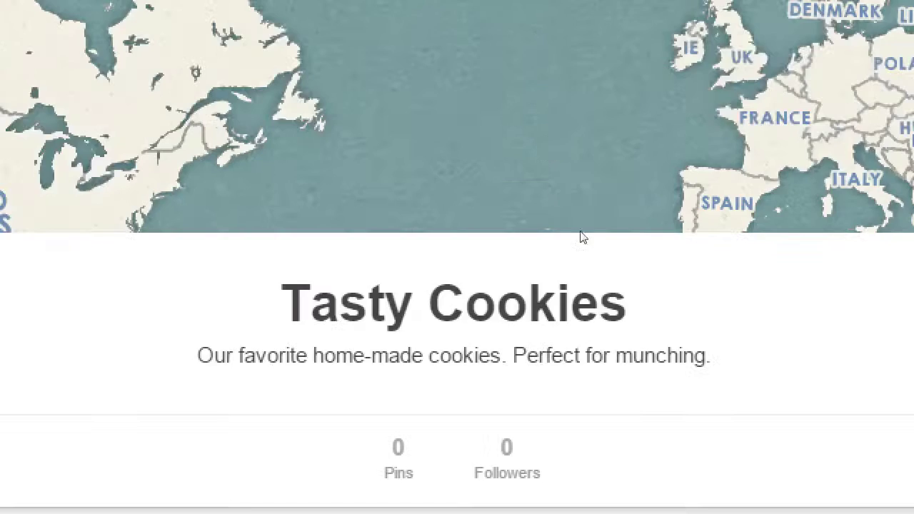
# Step: Try sharing the board on Facebook, close the login popup without signing in, and reopen the ••• menu
pyautogui.click(818, 288)
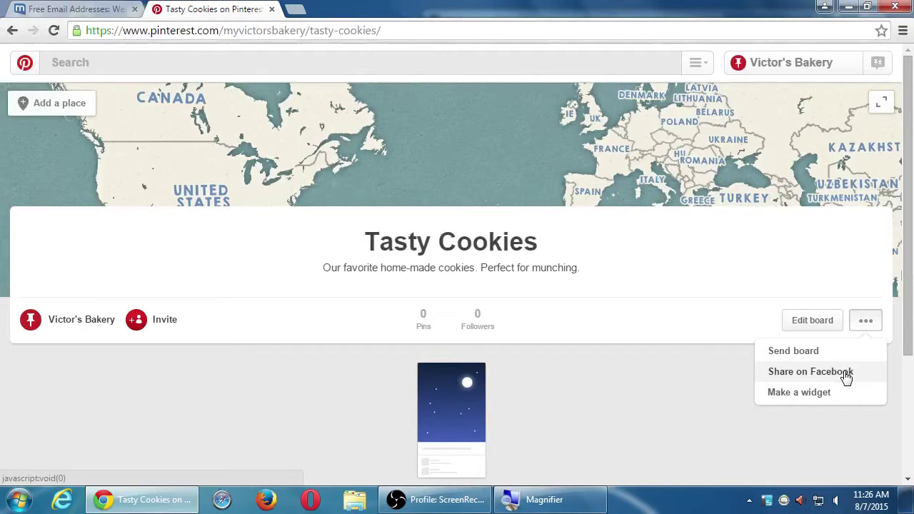
pyautogui.click(846, 377)
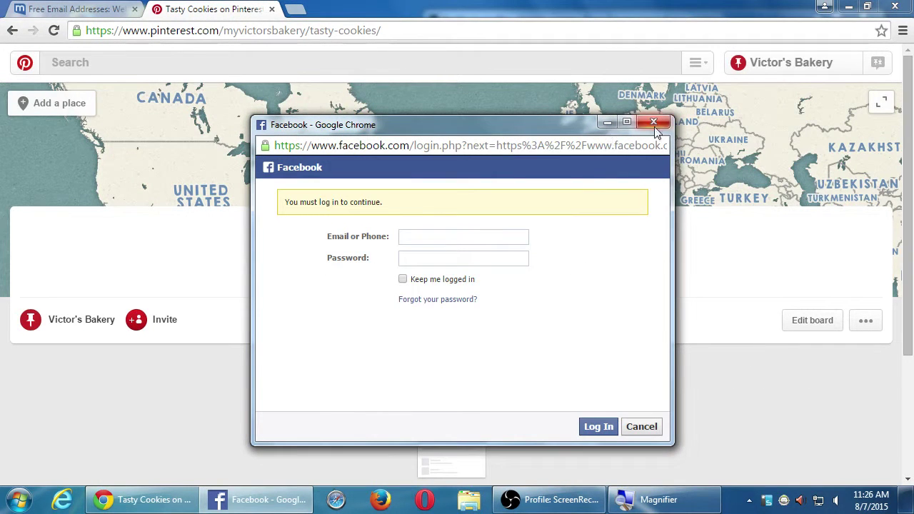
pyautogui.click(655, 123)
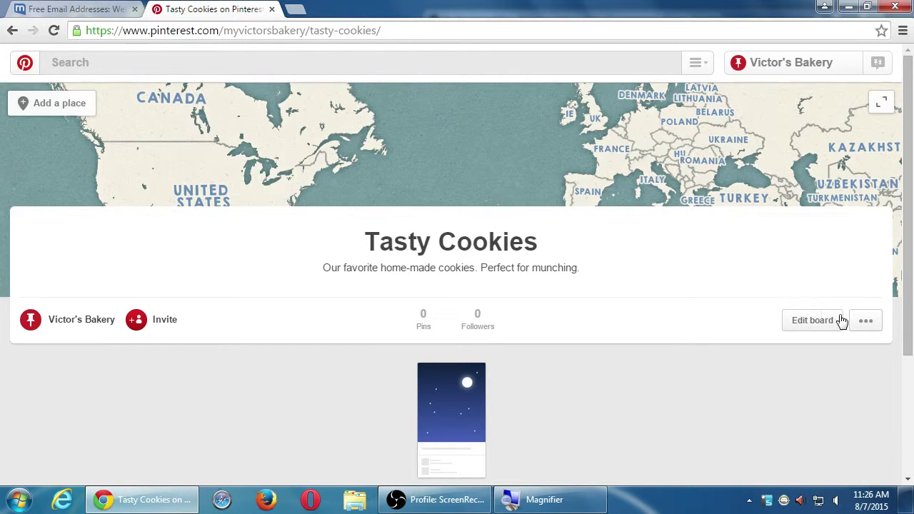
pyautogui.click(861, 324)
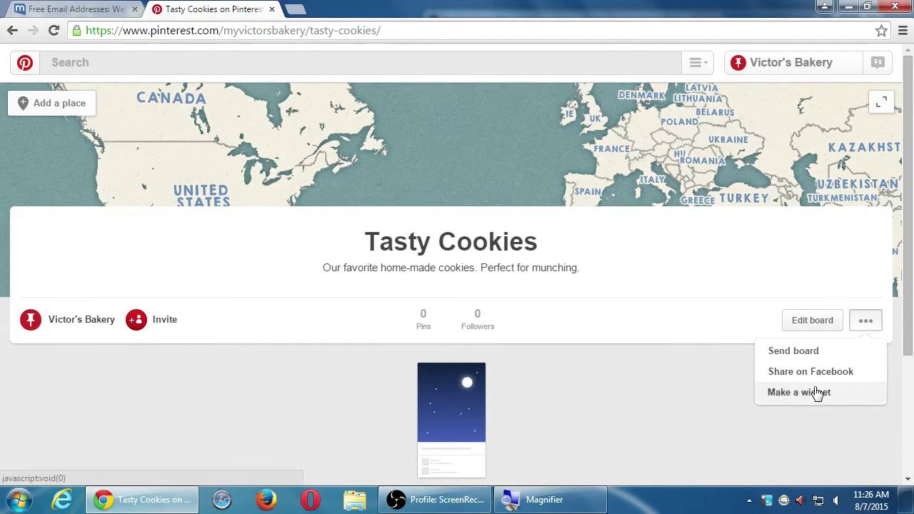
# Step: View the board widget's embed code to its last lines, then close it
pyautogui.click(814, 392)
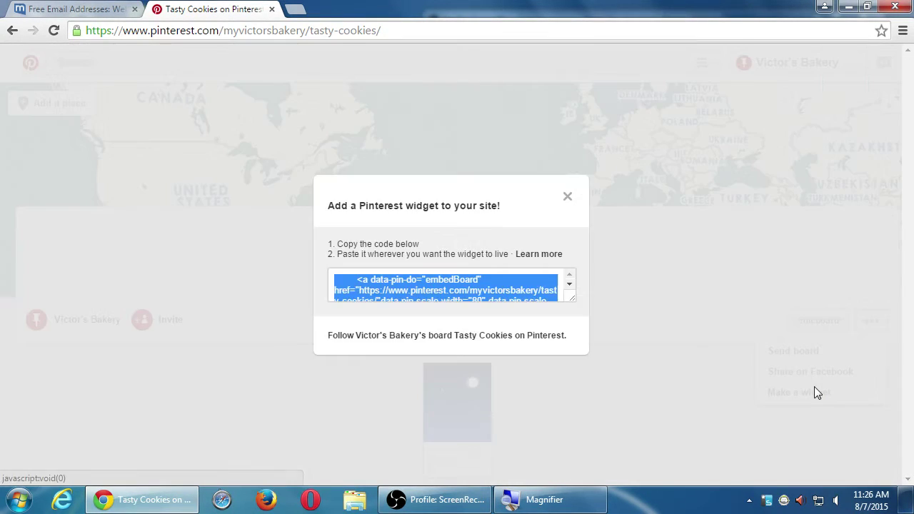
pyautogui.click(570, 284)
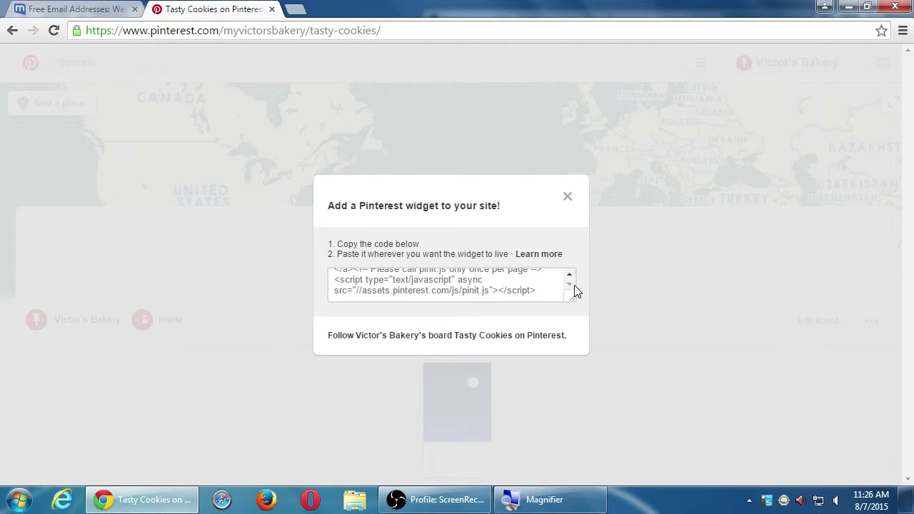
pyautogui.click(567, 199)
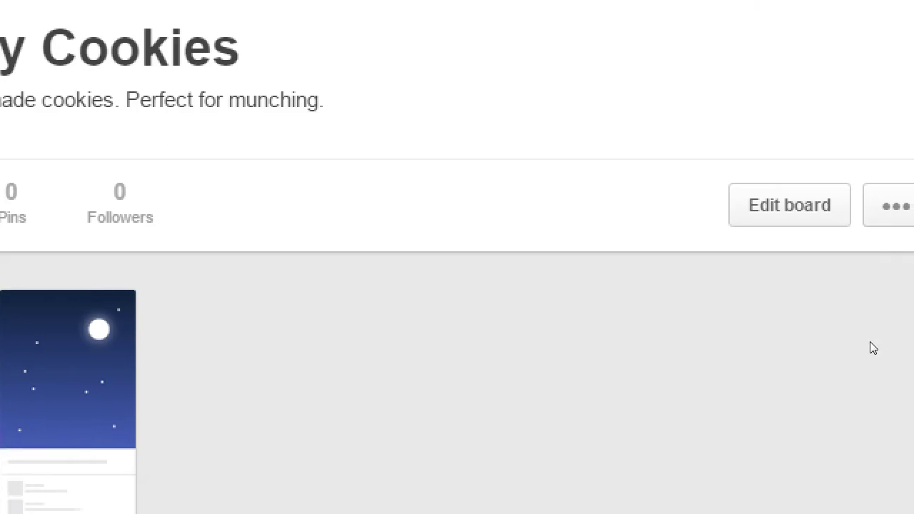
# Step: Open and close the board's ••• options menu twice
pyautogui.click(818, 251)
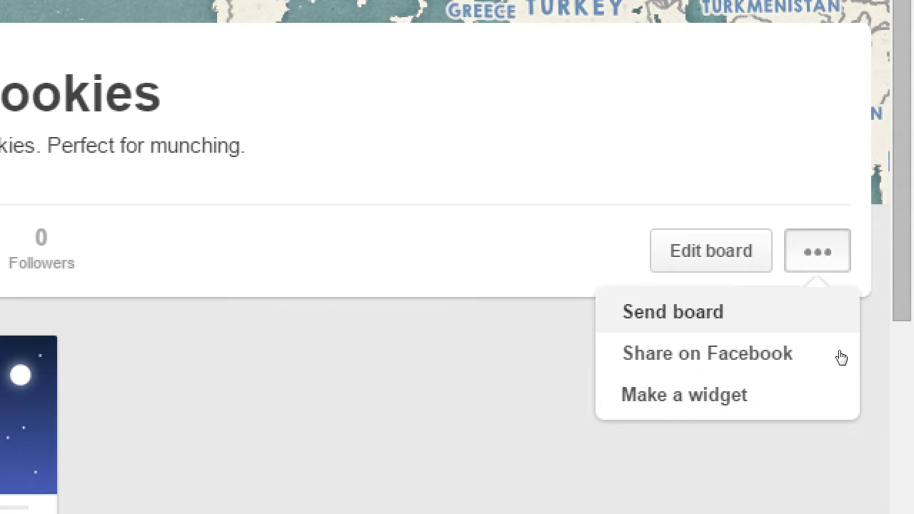
pyautogui.click(599, 411)
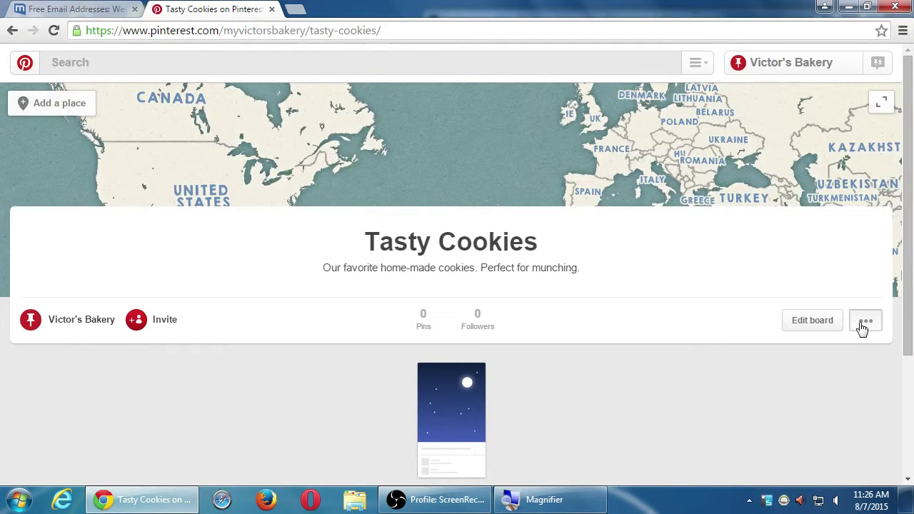
pyautogui.click(863, 328)
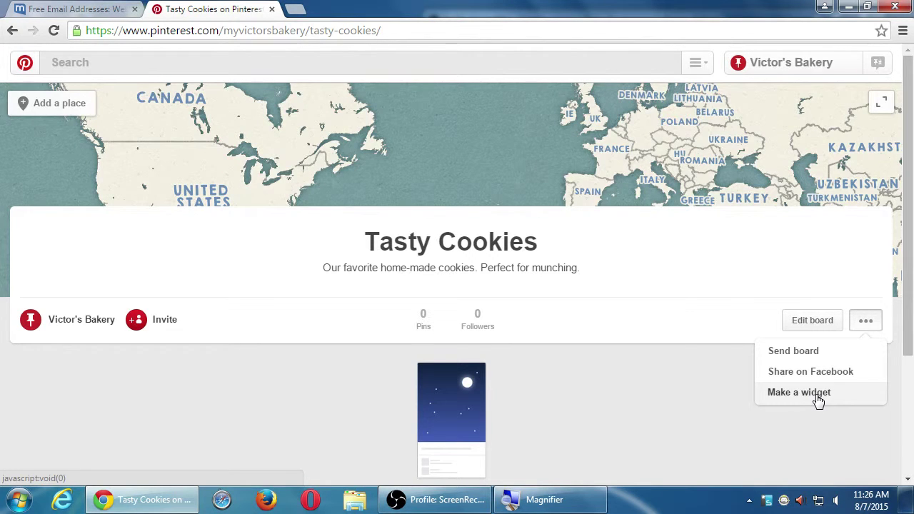
pyautogui.click(646, 386)
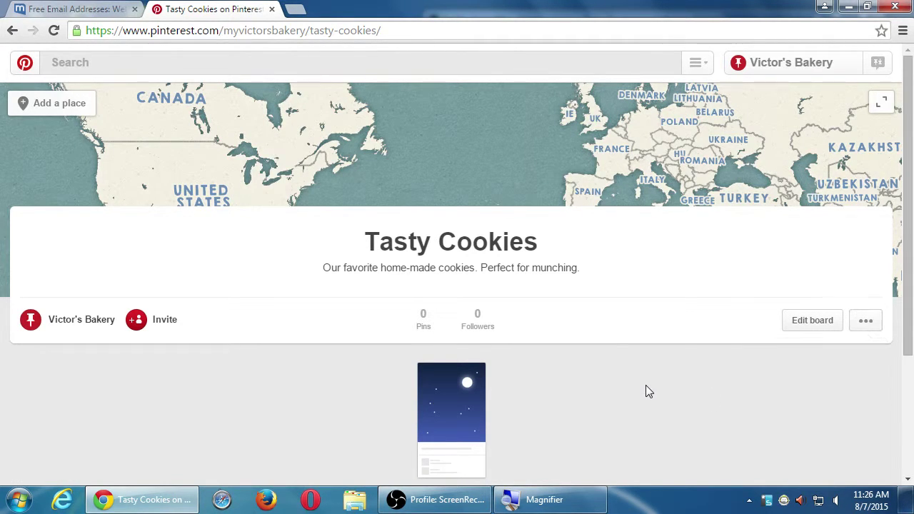
# Step: Toggle the Tasty Cookies board map between full-page and collapsed views
pyautogui.click(443, 120)
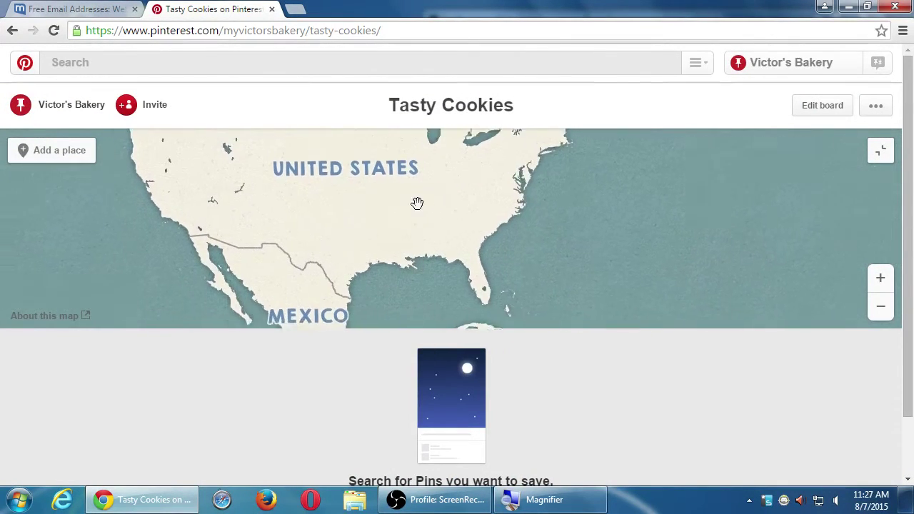
pyautogui.click(880, 152)
pyautogui.click(881, 164)
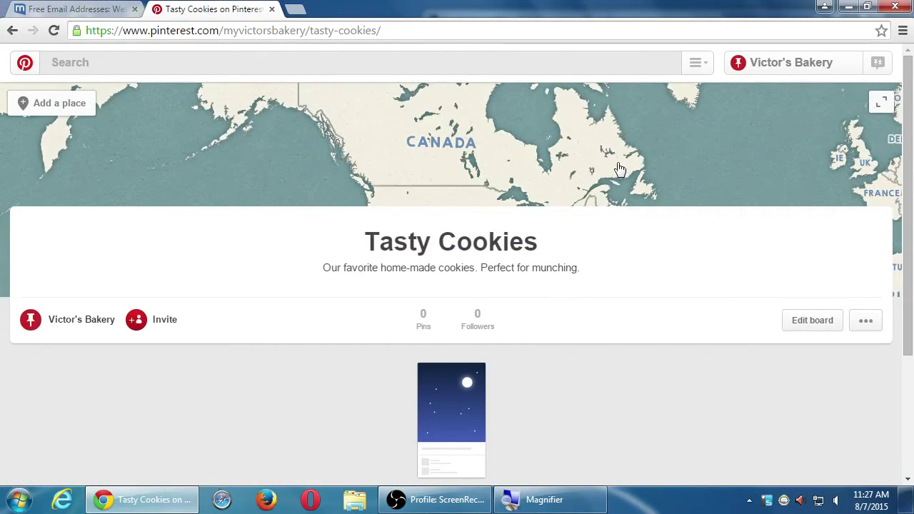
pyautogui.click(880, 104)
pyautogui.click(878, 106)
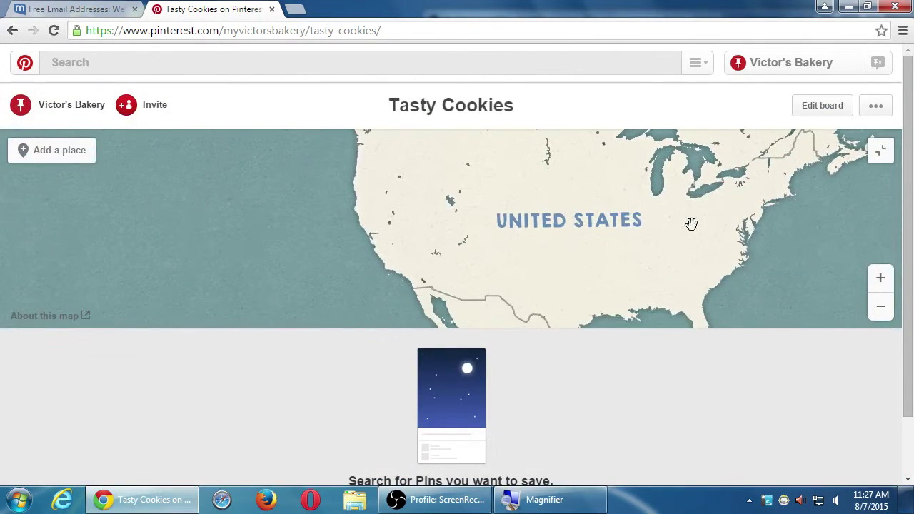
# Step: Zoom the map from the US down to Otay Mesa West streets around Andrews Ct and Just St, then open Add a place
pyautogui.click(881, 277)
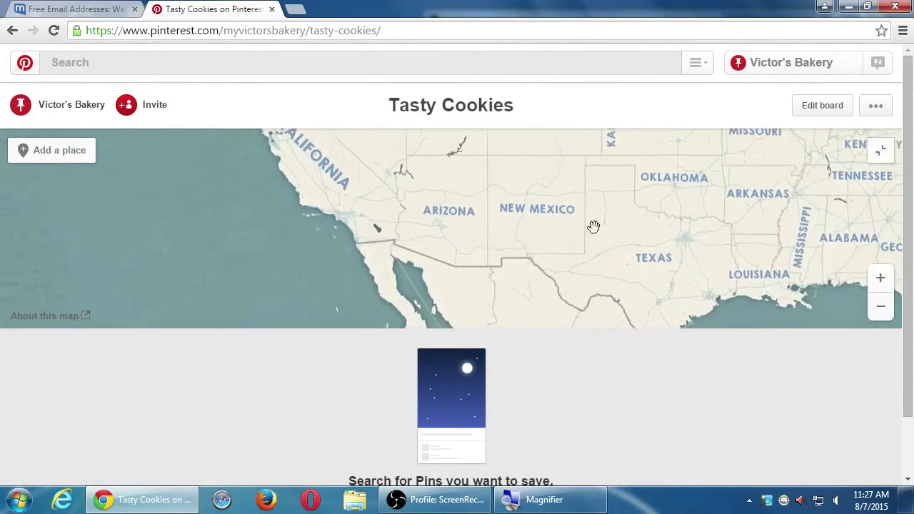
pyautogui.scroll(3, 372, 240)
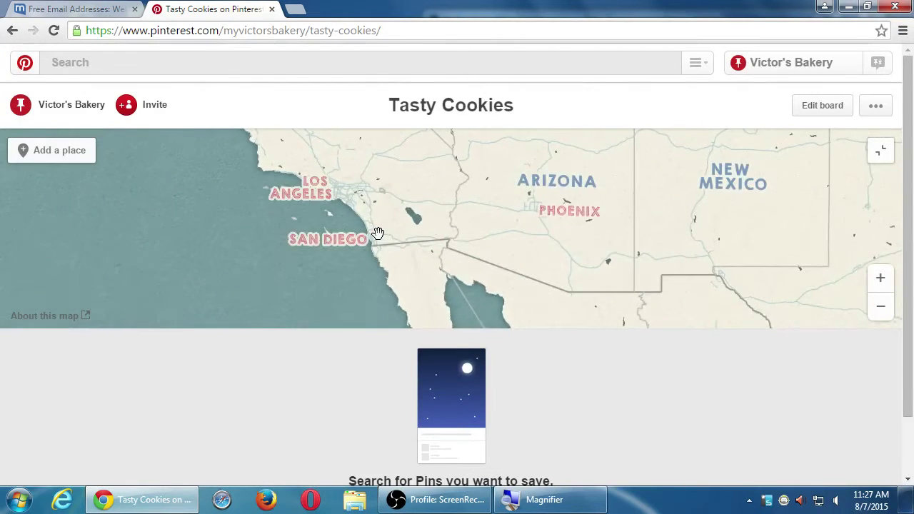
pyautogui.scroll(2, 371, 242)
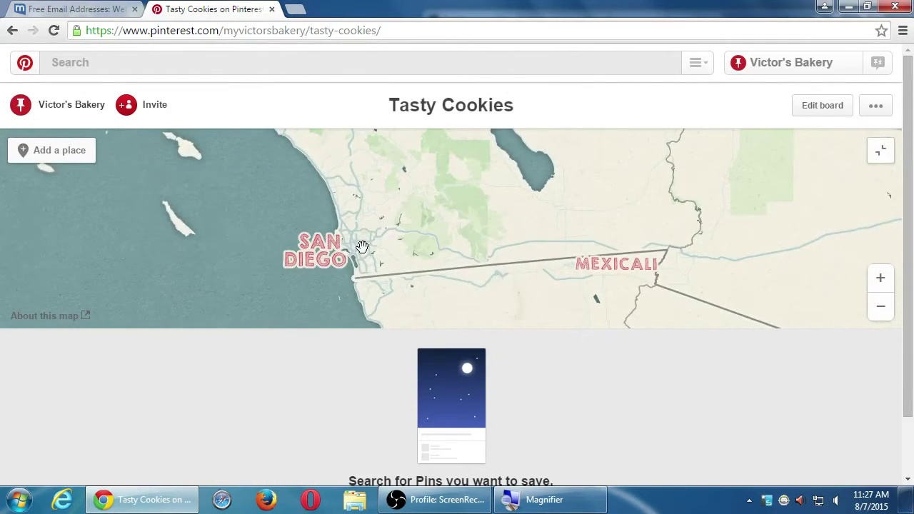
pyautogui.scroll(1, 350, 264)
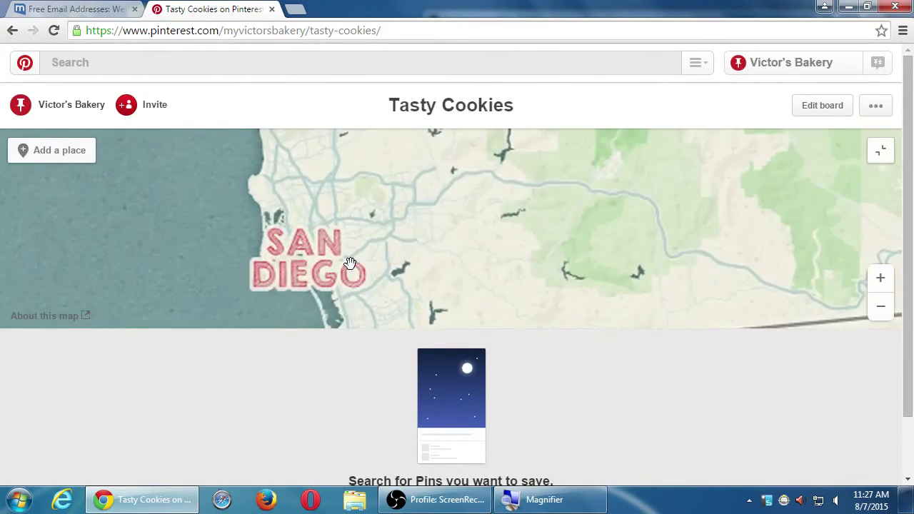
pyautogui.scroll(1, 382, 188)
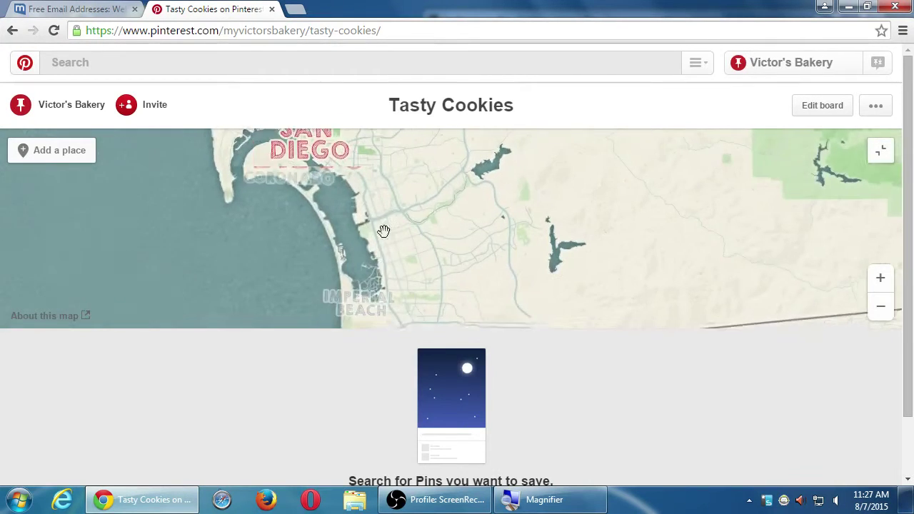
pyautogui.scroll(1, 389, 253)
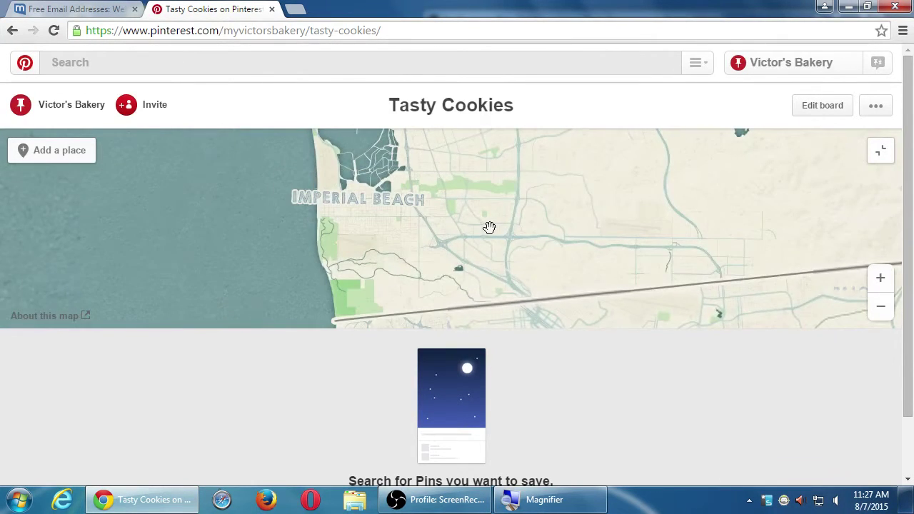
pyautogui.scroll(2, 500, 223)
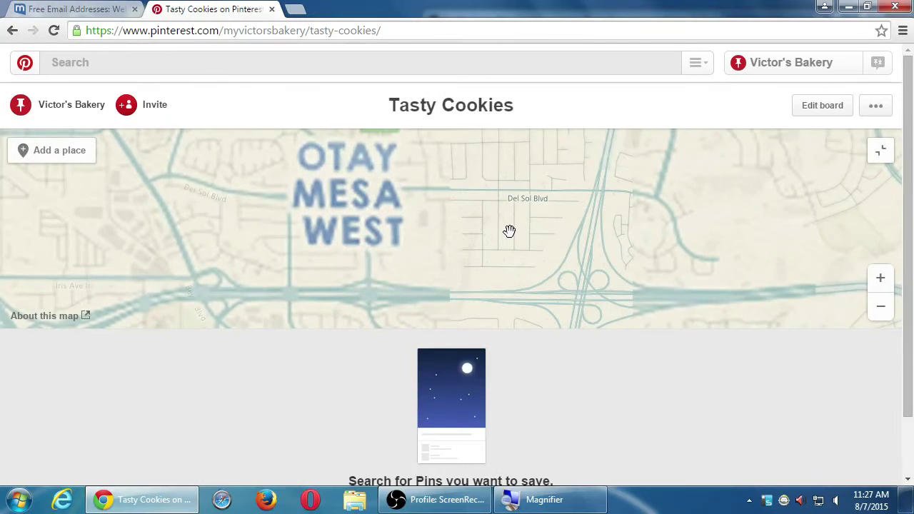
pyautogui.scroll(2, 500, 203)
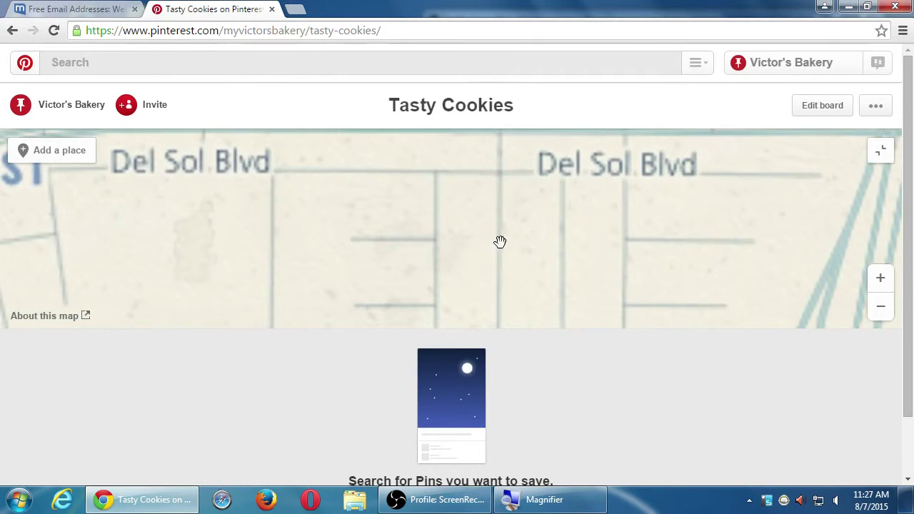
pyautogui.scroll(-3, 508, 193)
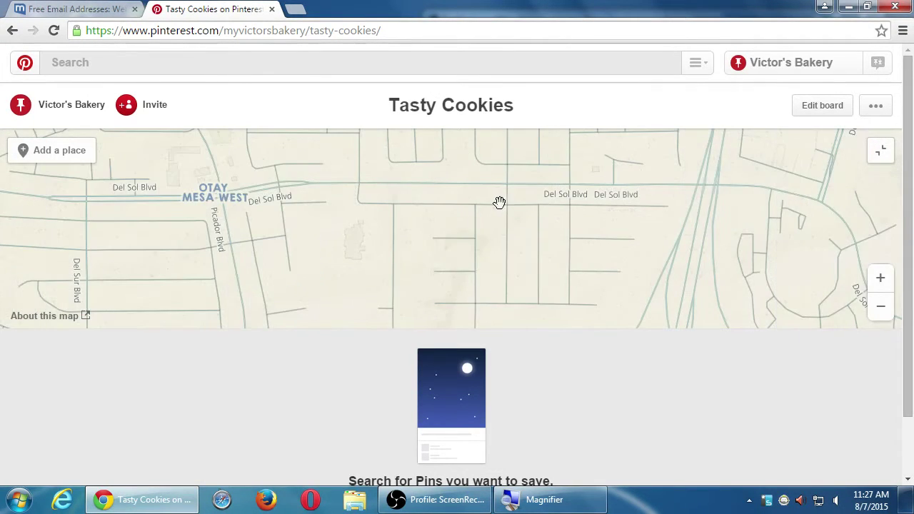
pyautogui.moveTo(500, 200); pyautogui.dragTo(485, 306)
pyautogui.scroll(2, 462, 255)
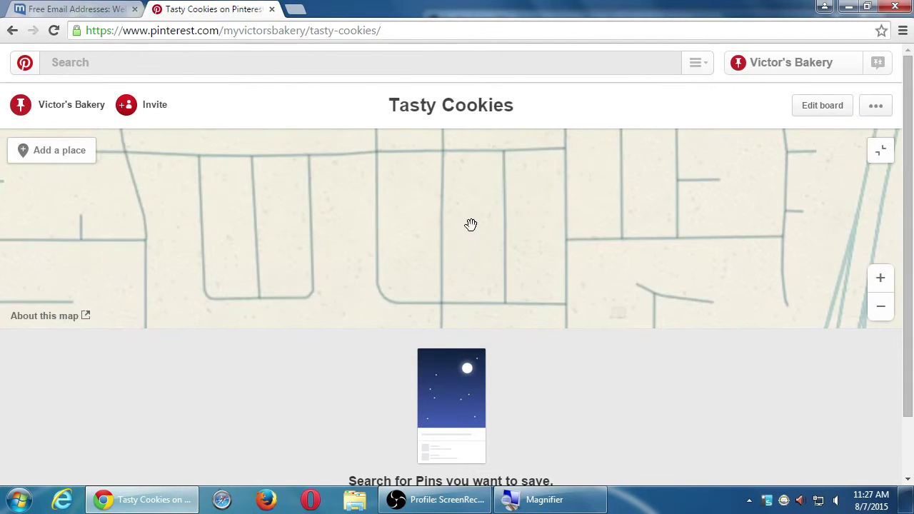
pyautogui.scroll(-2, 470, 215)
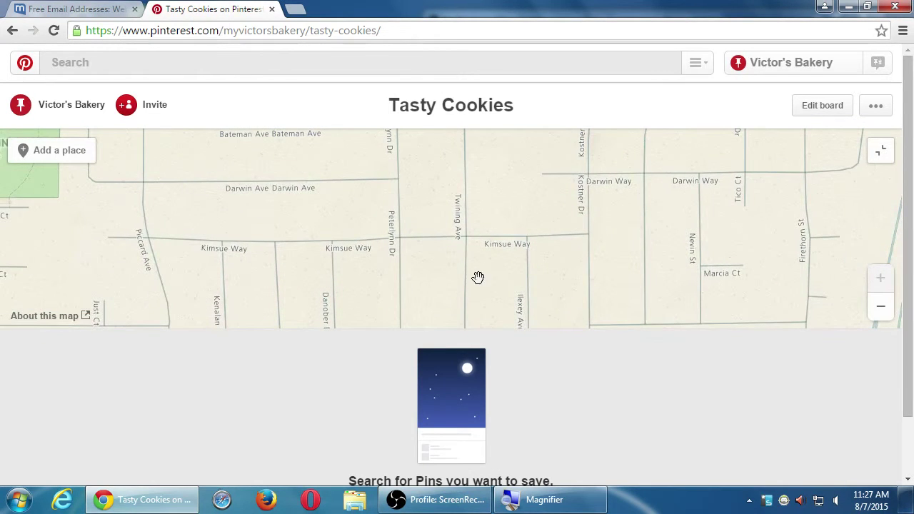
pyautogui.moveTo(316, 229); pyautogui.dragTo(432, 196)
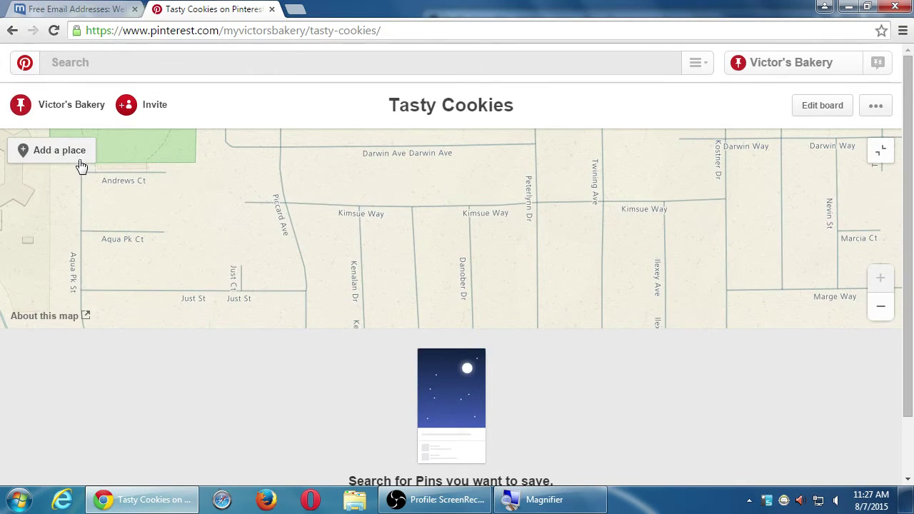
pyautogui.click(59, 150)
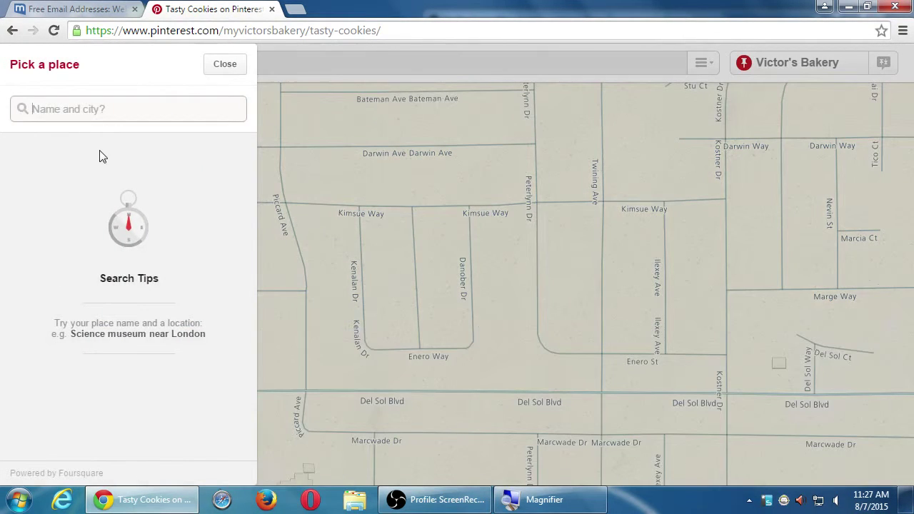
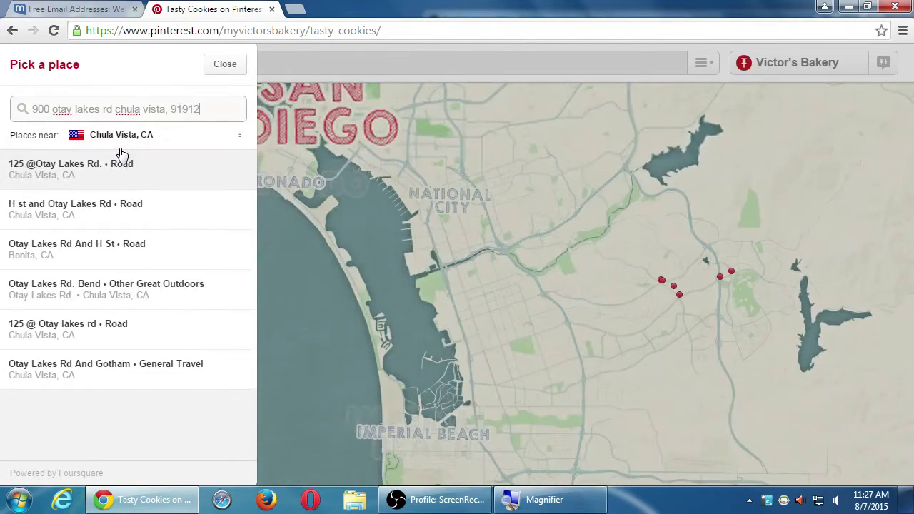
# Step: Search places for the bakery's street address, city and zip code, correcting the zip's last digit
pyautogui.press('BackSpace')
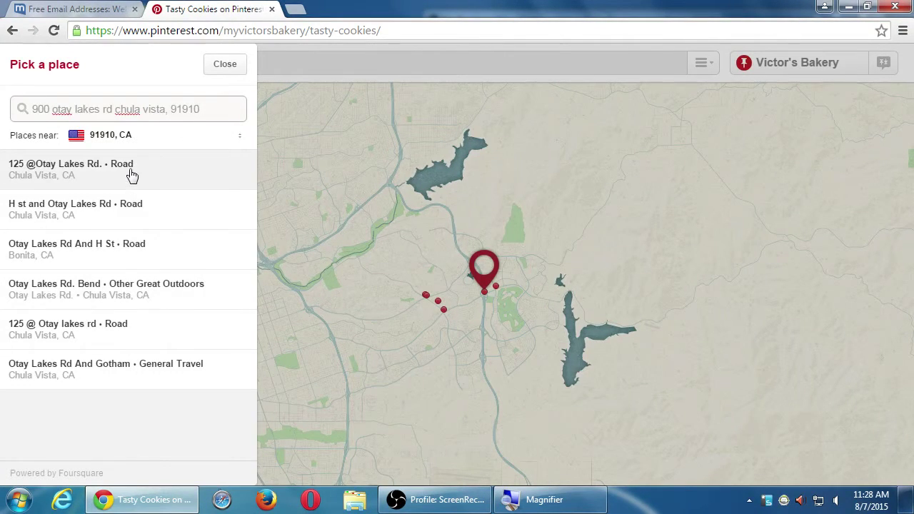
# Step: Preview the Otay Lakes Rd And Gotham result, then close the search without adding it and reopen it
pyautogui.click(121, 372)
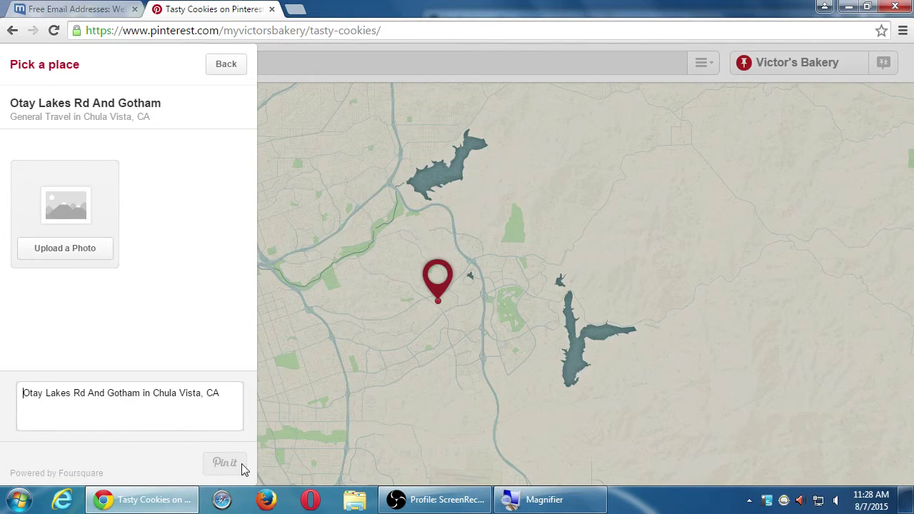
pyautogui.click(226, 71)
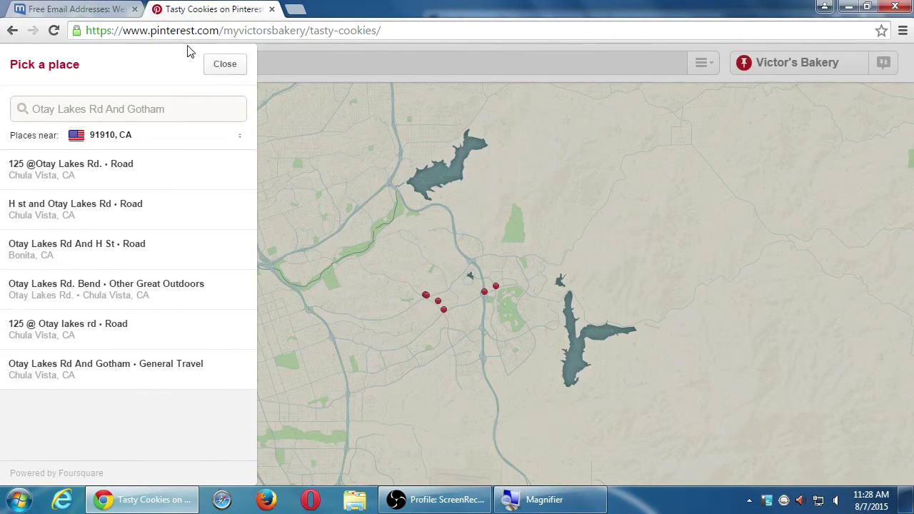
pyautogui.click(217, 70)
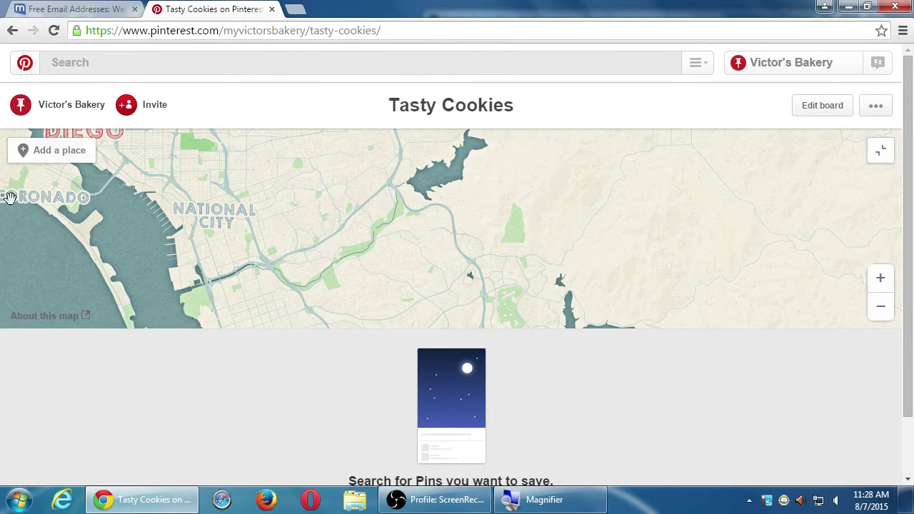
pyautogui.click(43, 153)
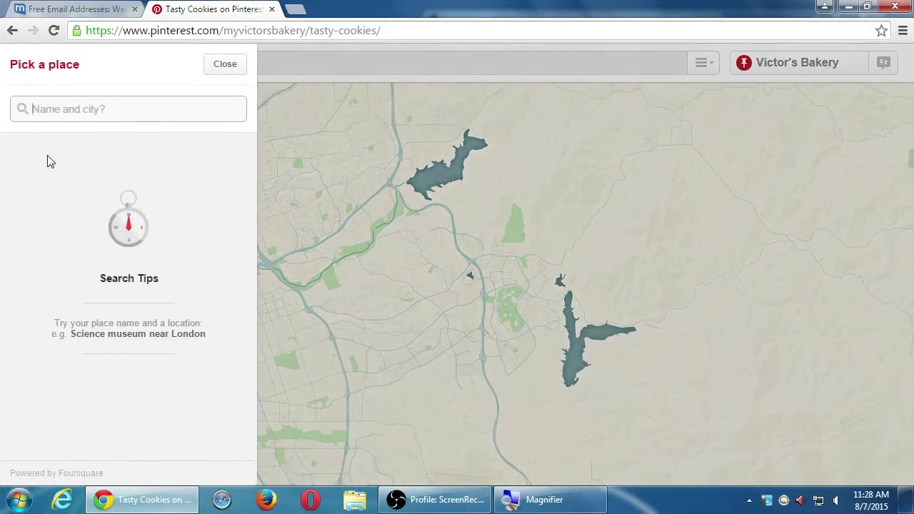
# Step: Close the place search, collapse the map, and return to the Victor's Bakery profile page
pyautogui.click(225, 66)
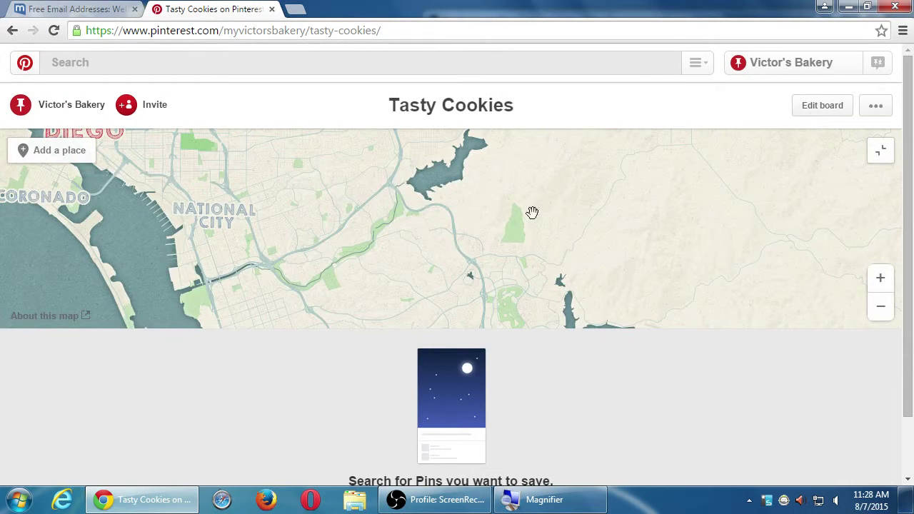
pyautogui.click(882, 154)
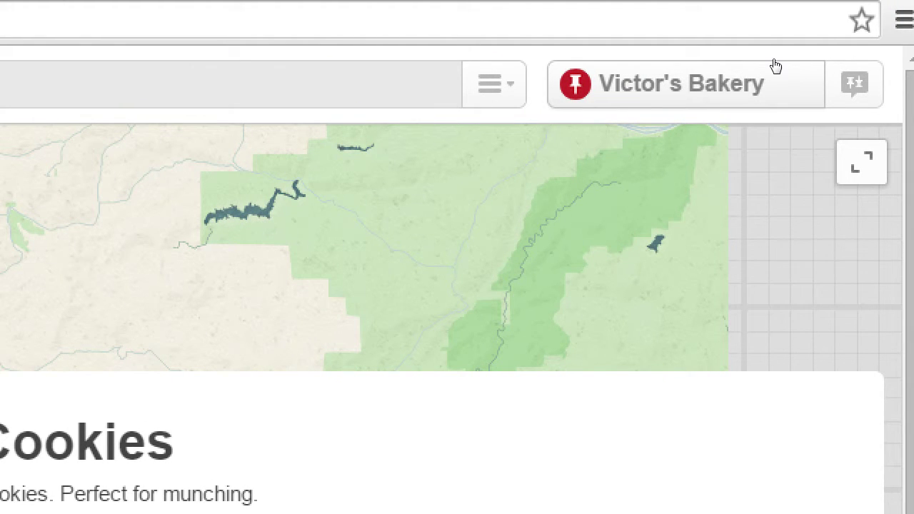
pyautogui.click(775, 74)
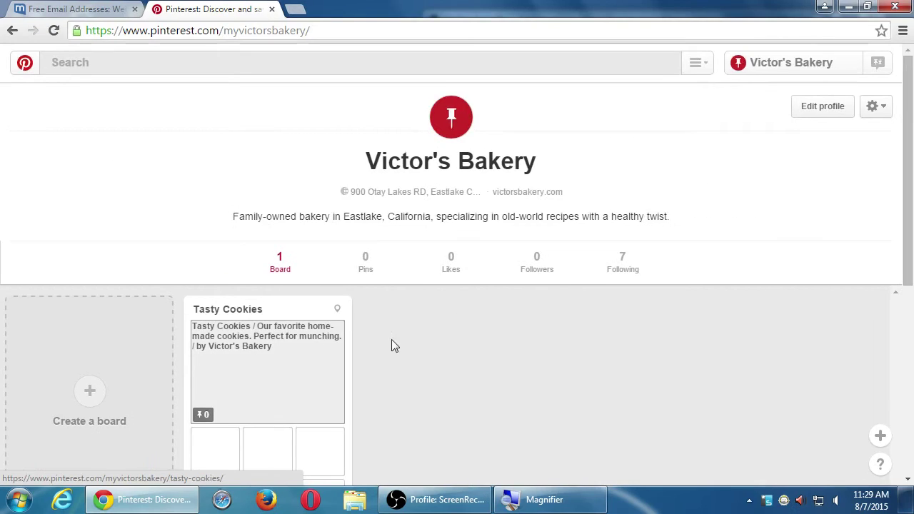
# Step: Name the new board 'Buy Birthday Cakes'
pyautogui.scroll(-5, 392, 341)
pyautogui.scroll(5, 515, 418)
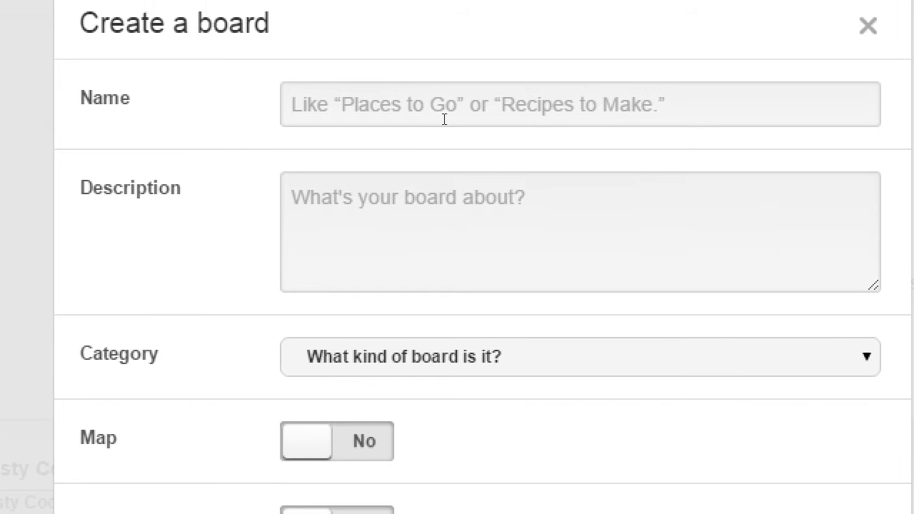
pyautogui.click(432, 134)
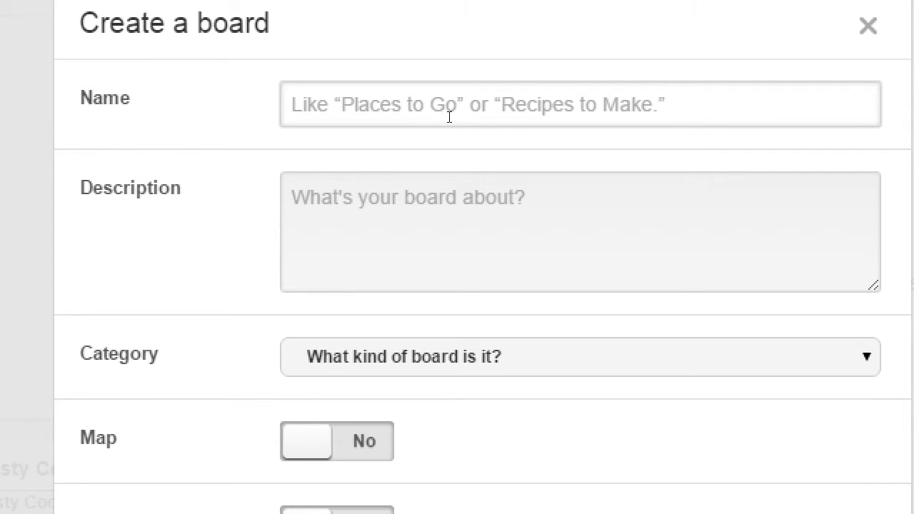
pyautogui.write('B')
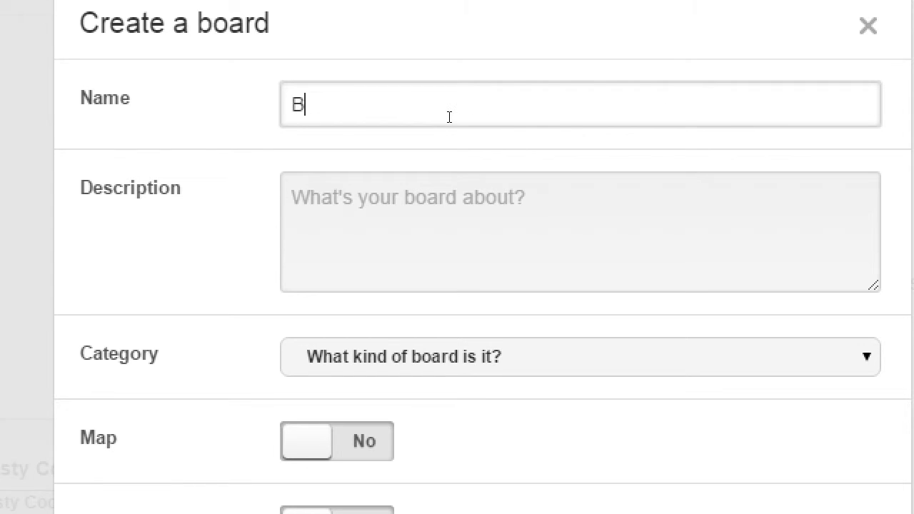
pyautogui.write('uy Birthdays')
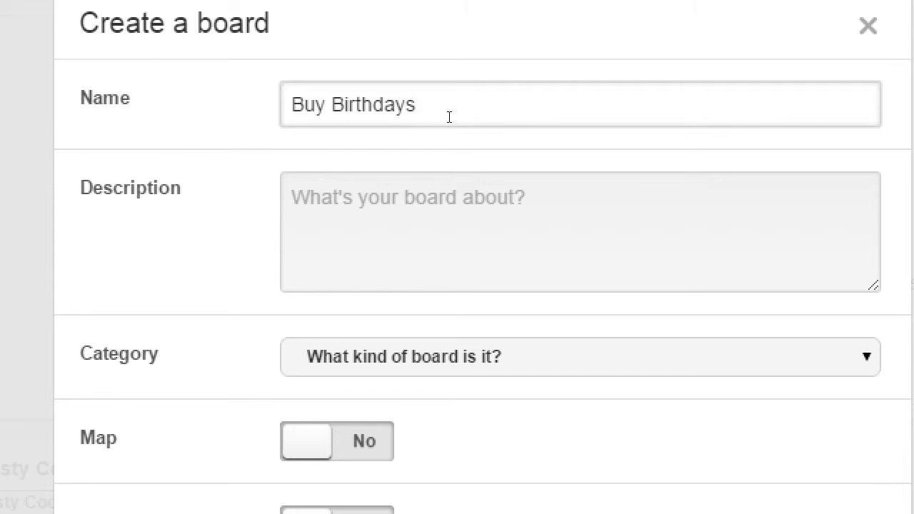
pyautogui.press('BackSpace')
pyautogui.write('Cakes')
# Step: Describe the board as an extraordinary collection of amazing birthday cakes, with cakes on sale
pyautogui.press('Tab')
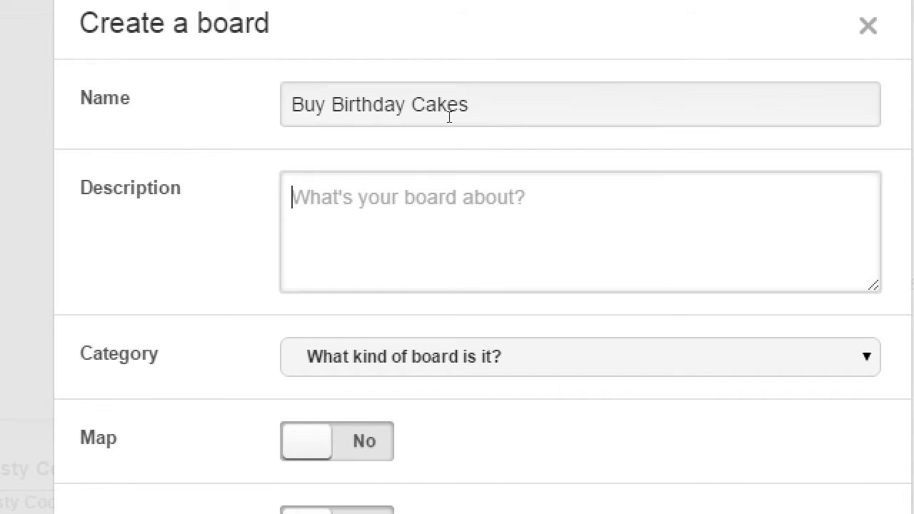
pyautogui.write("We've got a")
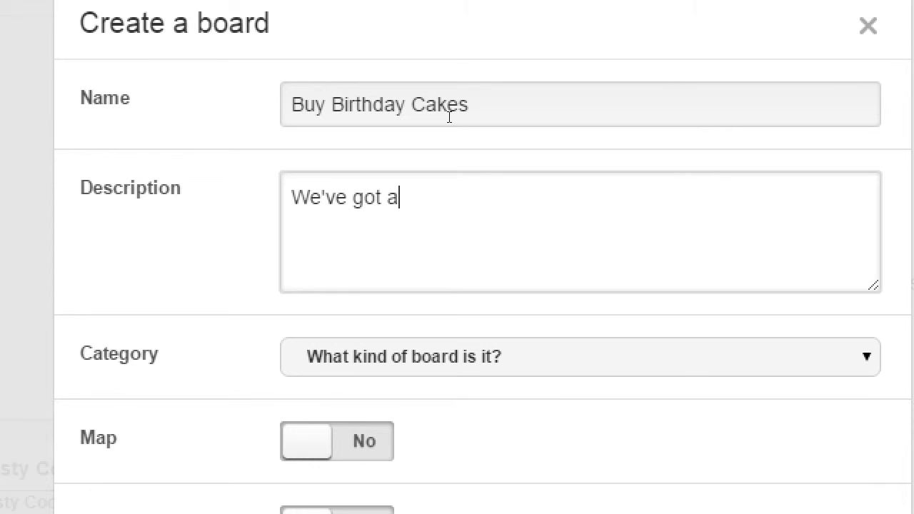
pyautogui.write('n extraordina')
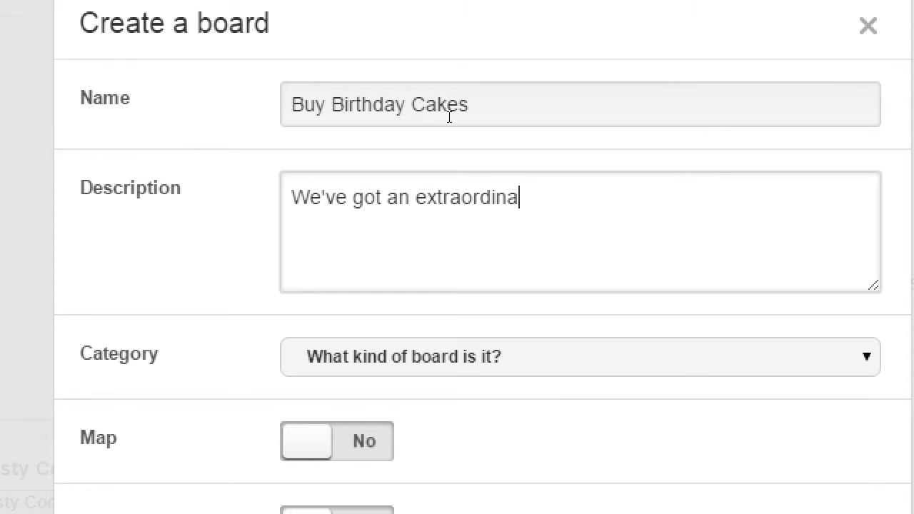
pyautogui.write('ry coll')
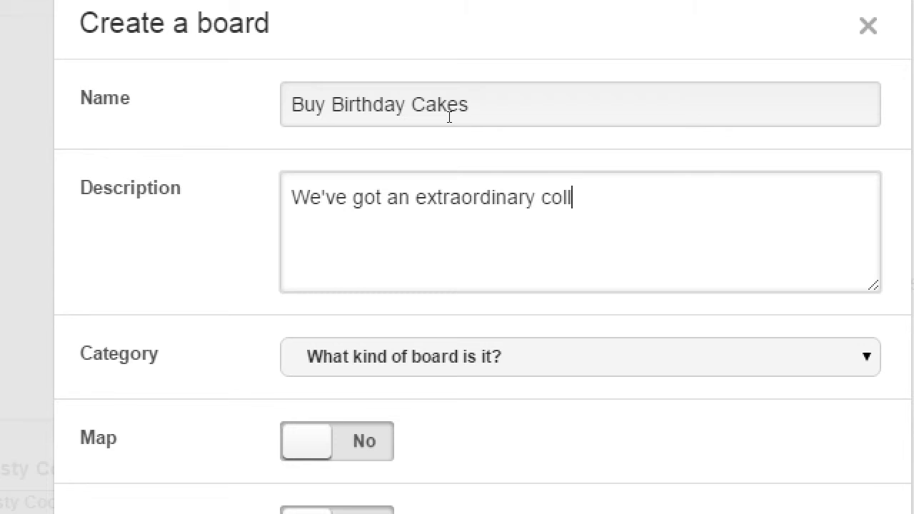
pyautogui.write('ection of ama')
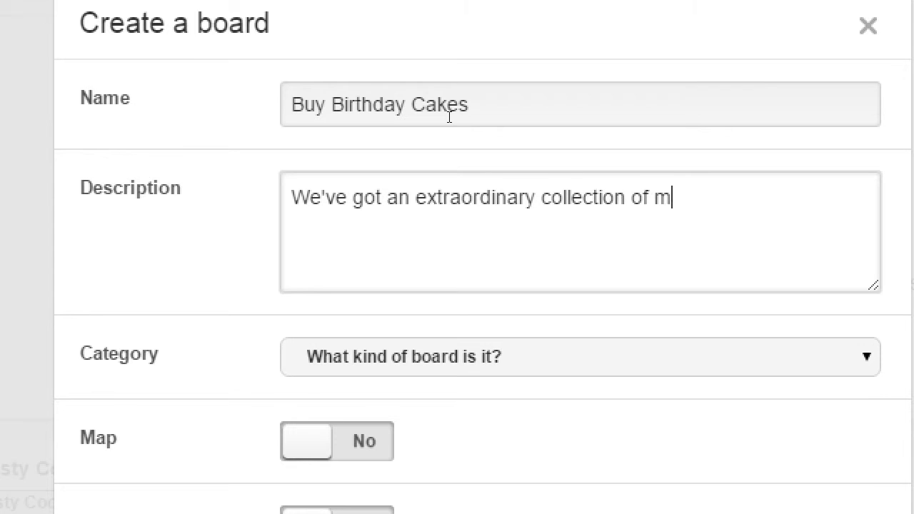
pyautogui.press('BackSpace')
pyautogui.press('BackSpace')
pyautogui.write('amazing birthday da')
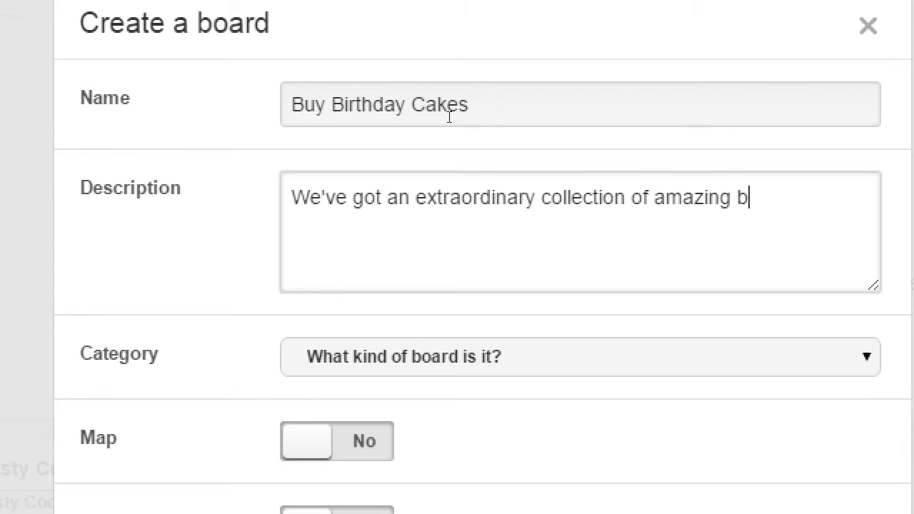
pyautogui.press('BackSpace')
pyautogui.press('BackSpace')
pyautogui.write('cakes.')
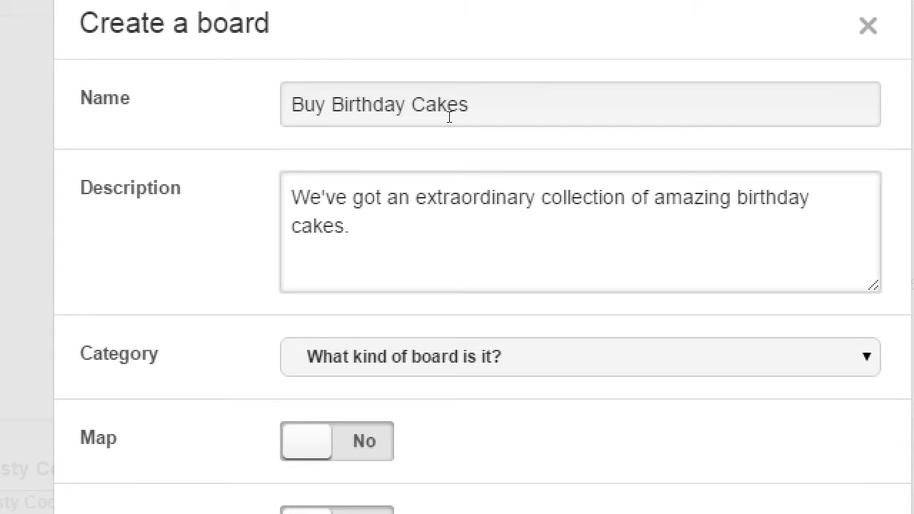
pyautogui.write('Check o')
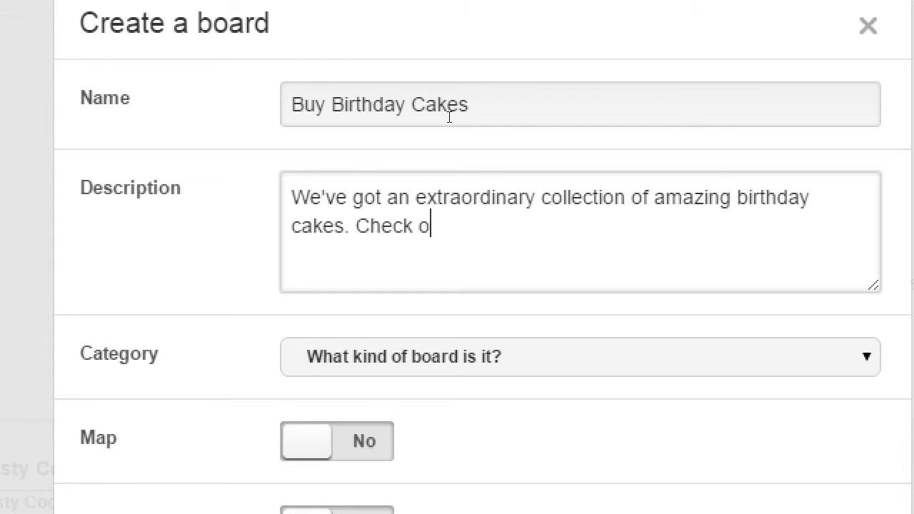
pyautogui.write('ut our sale')
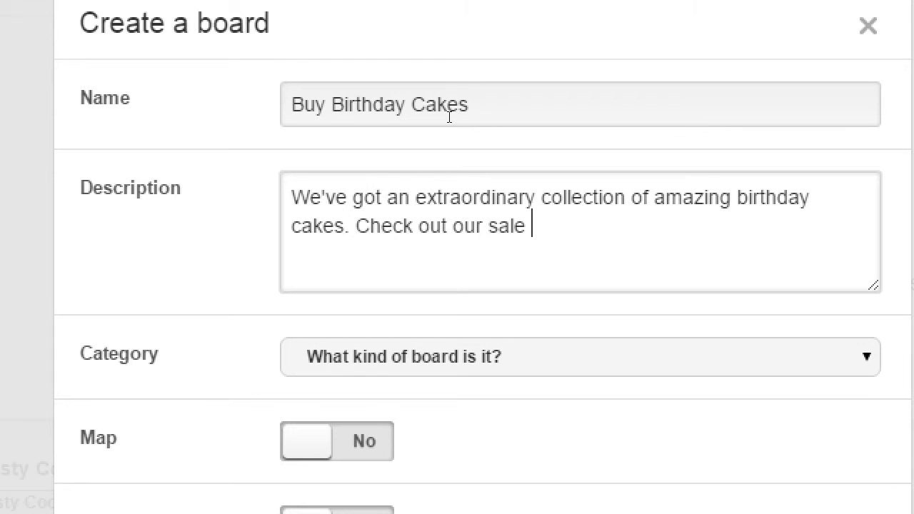
pyautogui.press('BackSpace')
pyautogui.press('BackSpace')
pyautogui.press('BackSpace')
pyautogui.press('BackSpace')
pyautogui.press('BackSpace')
pyautogui.press('BackSpace')
pyautogui.write('cajes')
pyautogui.press('BackSpace')
pyautogui.press('BackSpace')
pyautogui.press('BackSpace')
pyautogui.write('ke son sale')
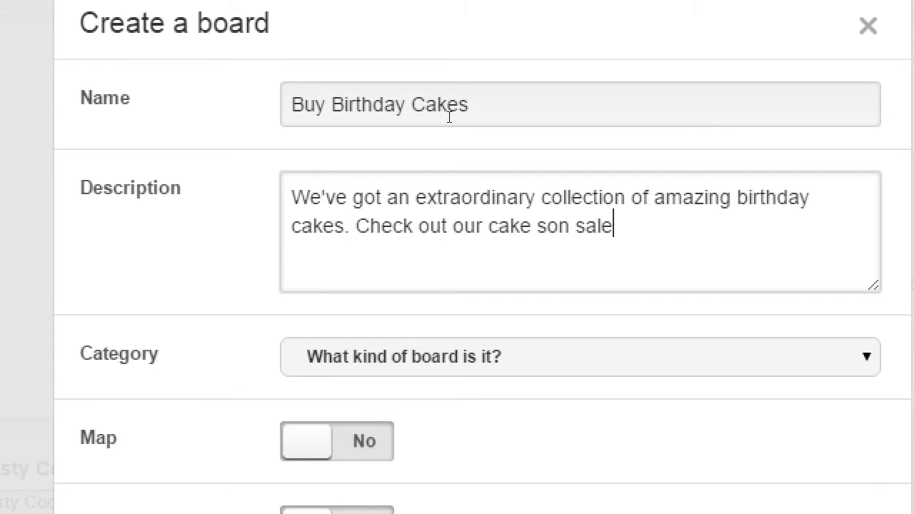
pyautogui.press('BackSpace')
pyautogui.press('BackSpace')
pyautogui.press('BackSpace')
pyautogui.press('BackSpace')
pyautogui.press('BackSpace')
pyautogui.press('BackSpace')
pyautogui.press('BackSpace')
pyautogui.press('BackSpace')
pyautogui.press('BackSpace')
pyautogui.write('s o')
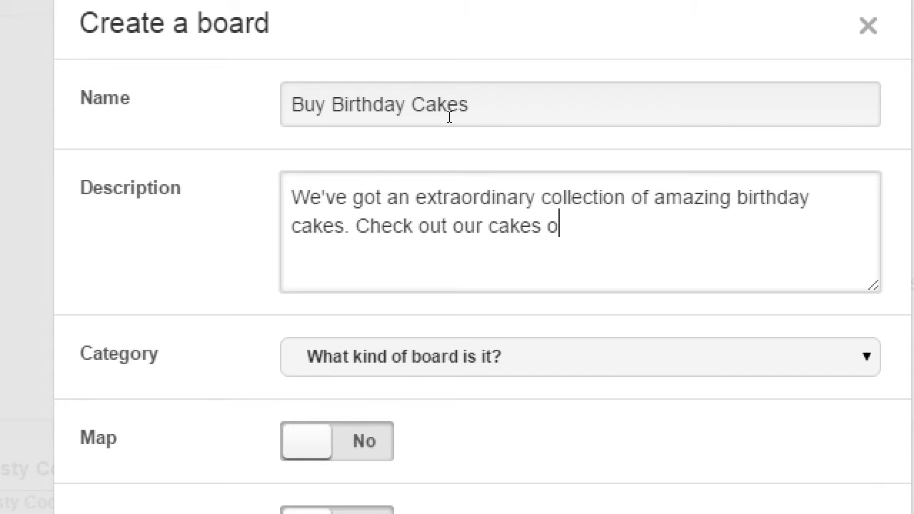
pyautogui.write('n sale!')
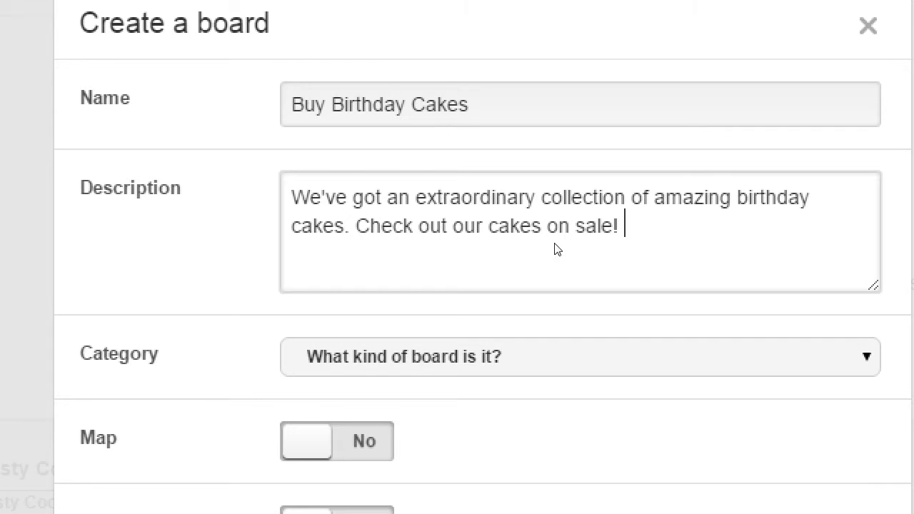
# Step: Move to the Category field and browse its dropdown options
pyautogui.press('Tab')
pyautogui.hotkey('alt', 'Down')
pyautogui.press('Down')
pyautogui.press('Down')
pyautogui.press('Down')
pyautogui.press('Down')
pyautogui.press('Down')
pyautogui.press('Down')
pyautogui.press('Down')
pyautogui.press('Down')
pyautogui.press('Down')
pyautogui.press('Down')
pyautogui.press('Down')
pyautogui.press('Down')
pyautogui.press('Down')
pyautogui.press('Up')
pyautogui.press('Up')
pyautogui.press('Up')
pyautogui.press('Up')
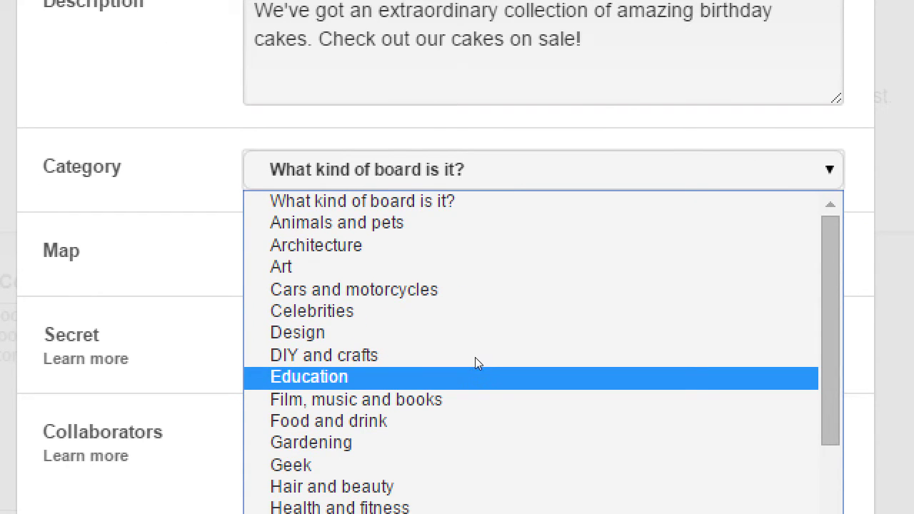
# Step: Choose the Food and drink category, create the board, and return to Victor's Bakery profile
pyautogui.press('Down')
pyautogui.press('Down')
pyautogui.press('Return')
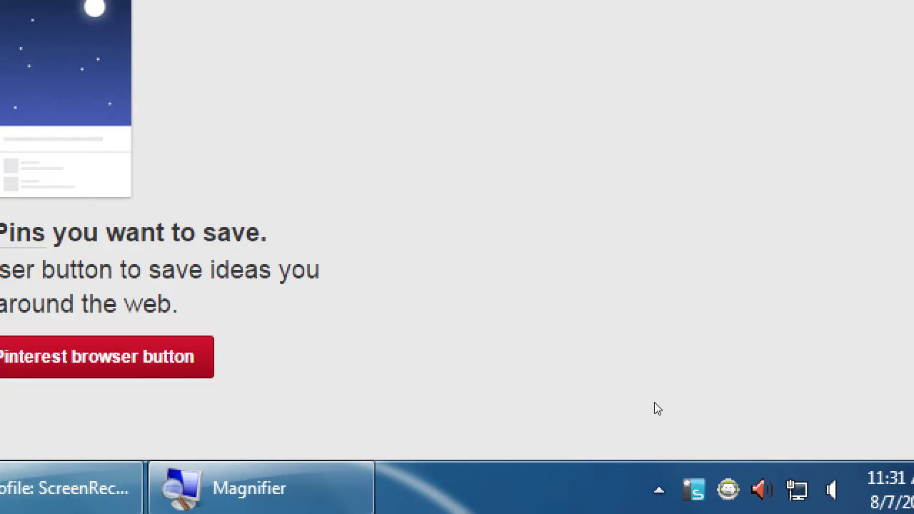
pyautogui.press('super+minus')
pyautogui.click(785, 64)
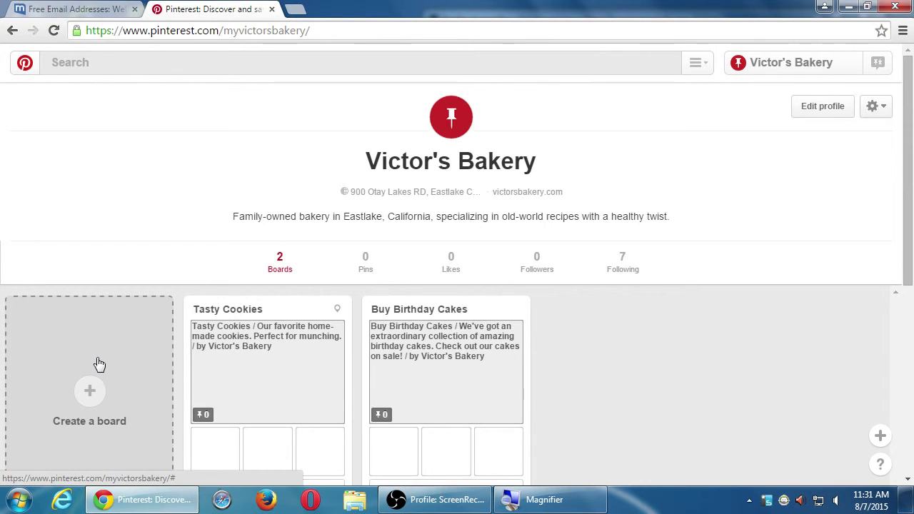
# Step: Start a third board named 'Crazy Cakes' described as 'Funny, crazy cakes we find out there.'
pyautogui.click(96, 363)
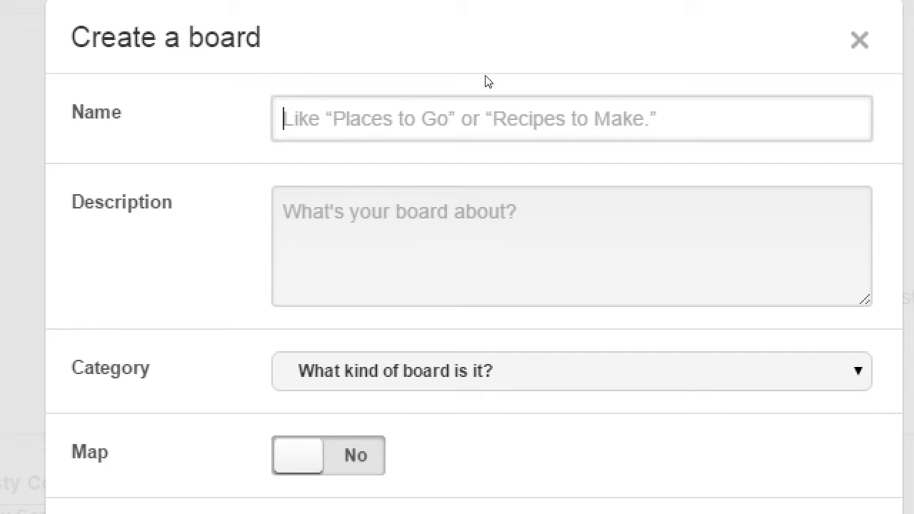
pyautogui.write('C')
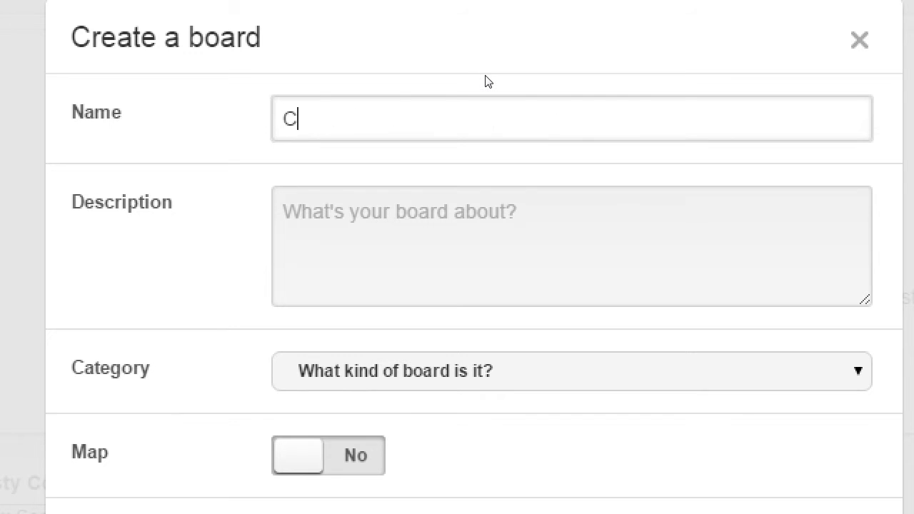
pyautogui.write('razy Cakes')
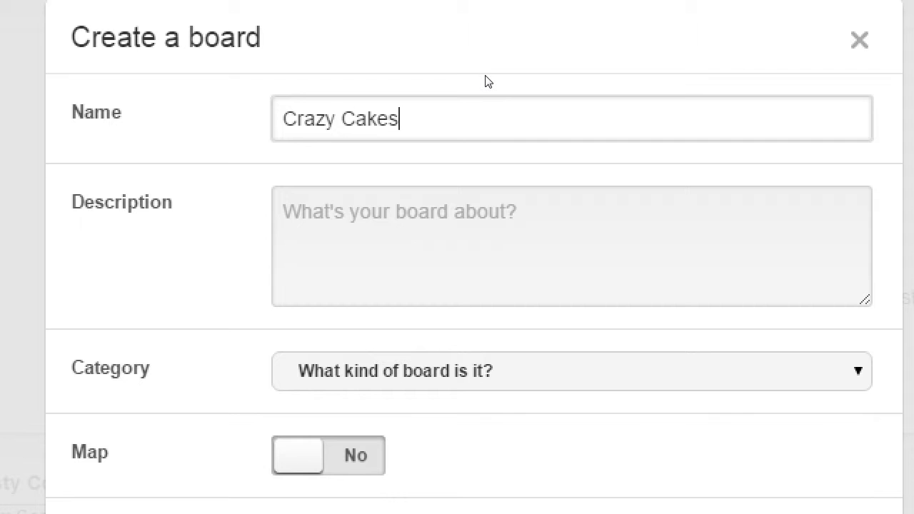
pyautogui.press('Tab')
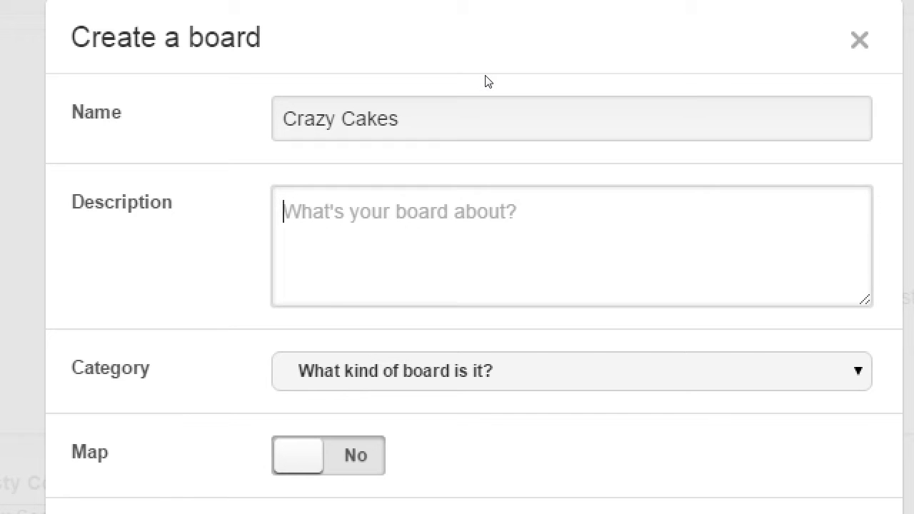
pyautogui.write('Funny, cr')
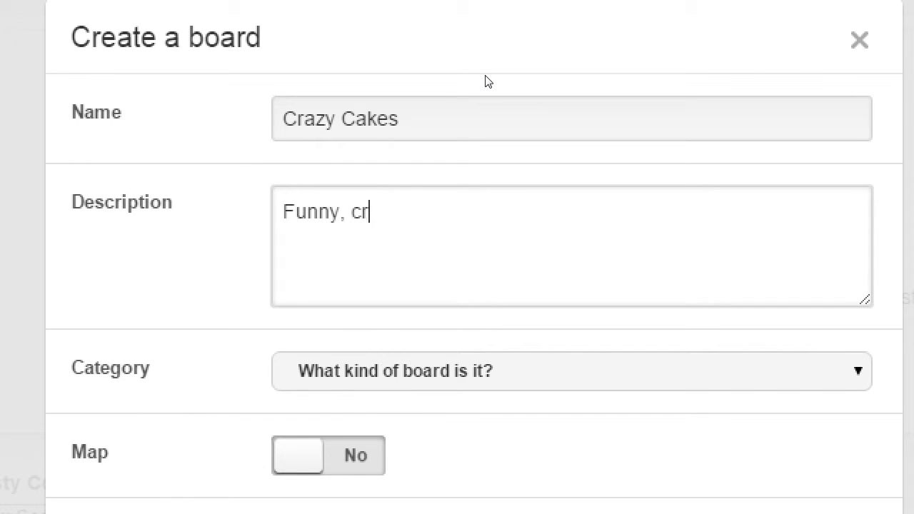
pyautogui.write('azy cakes w')
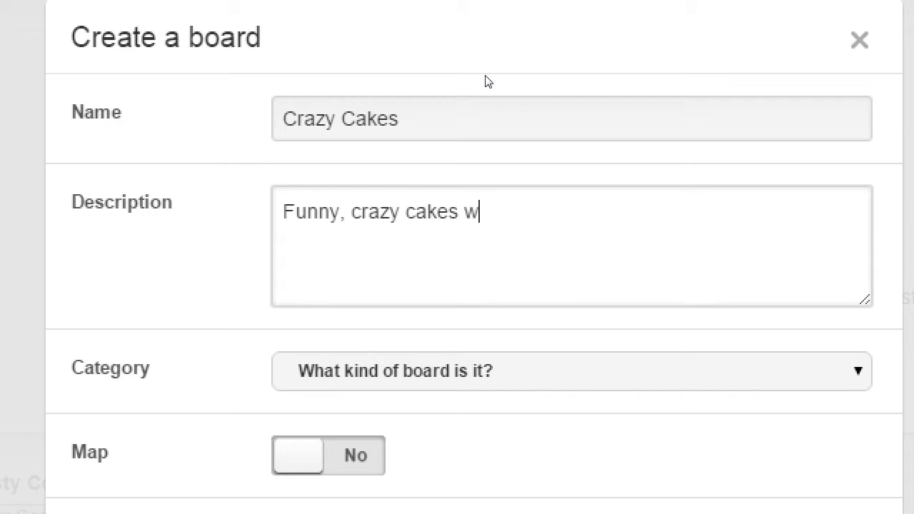
pyautogui.write('e find out')
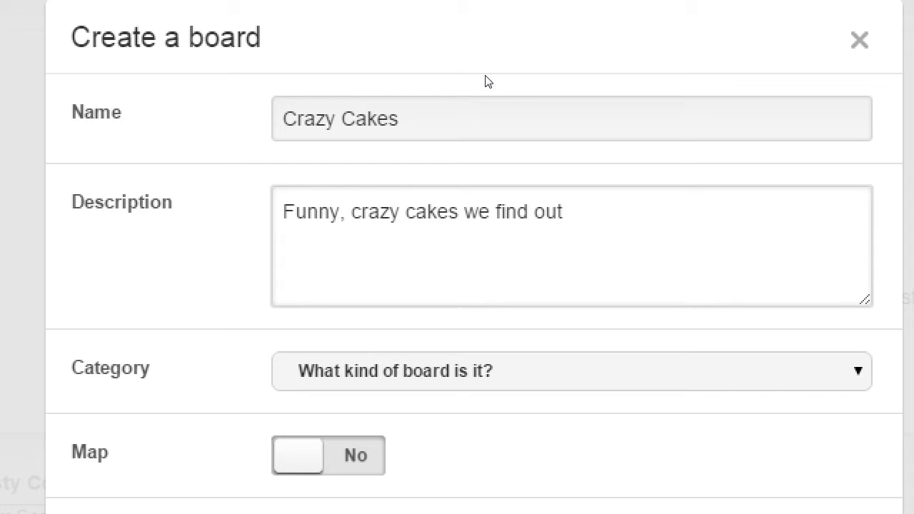
pyautogui.press('BackSpace')
pyautogui.press('BackSpace')
pyautogui.write('ut there.')
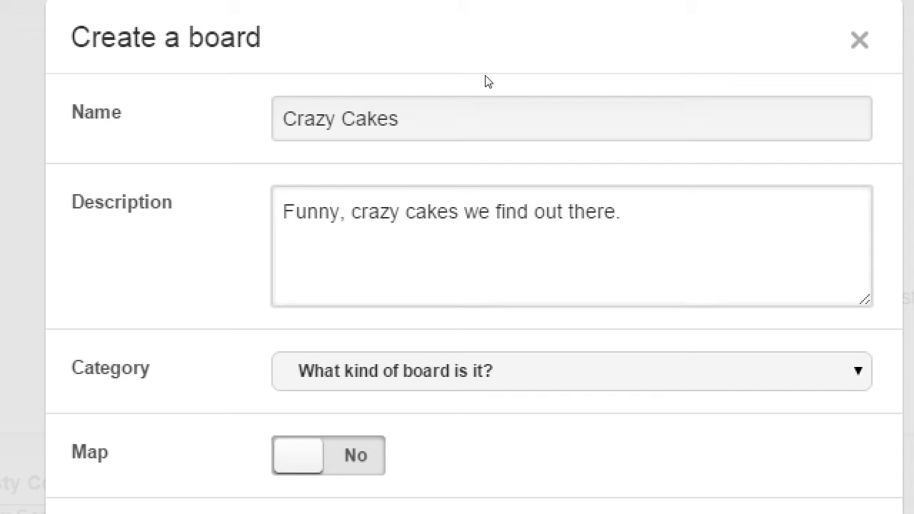
# Step: Choose 'Food and drink' as the Crazy Cakes board's category
pyautogui.press('Tab')
pyautogui.hotkey('alt', 'Down')
pyautogui.press('Escape')
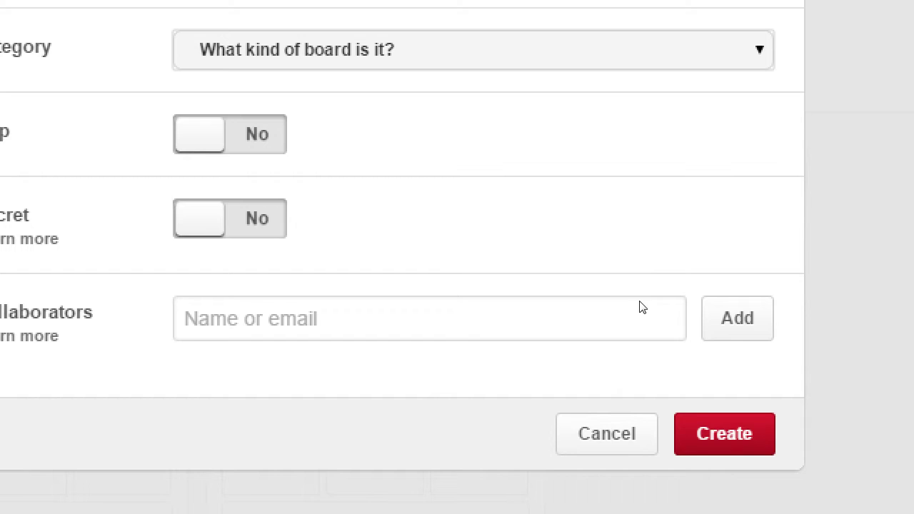
pyautogui.hotkey('alt', 'Down')
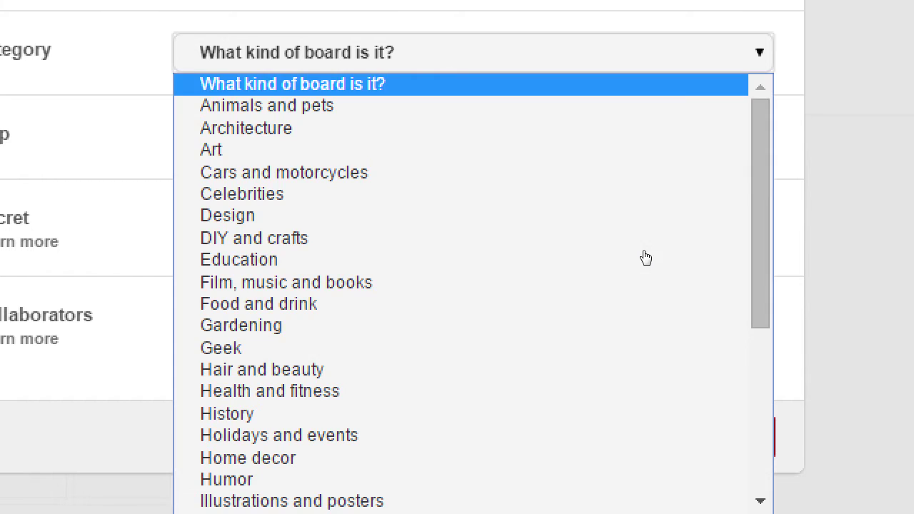
pyautogui.press('g')
pyautogui.press('Down')
pyautogui.press('Up')
pyautogui.press('Up')
pyautogui.press('Return')
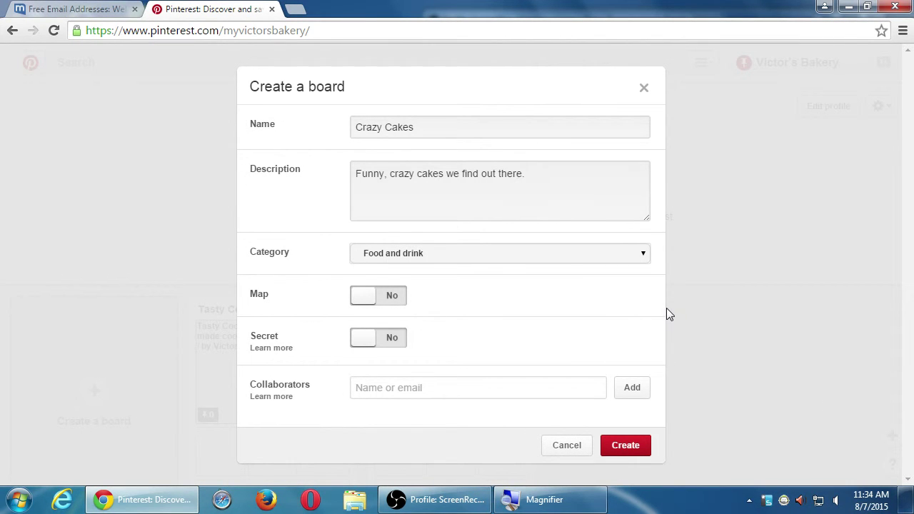
# Step: Create the Crazy Cakes board and return to the Victor's Bakery profile
pyautogui.click(628, 443)
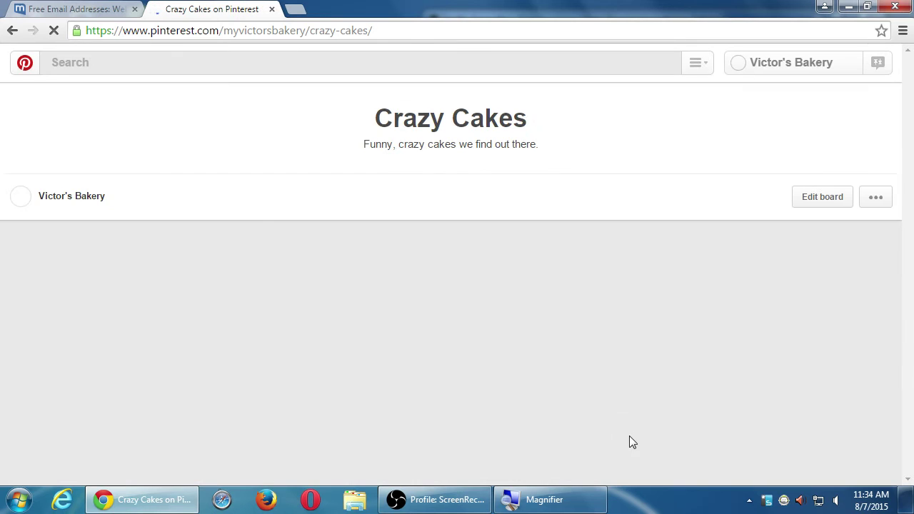
pyautogui.click(757, 69)
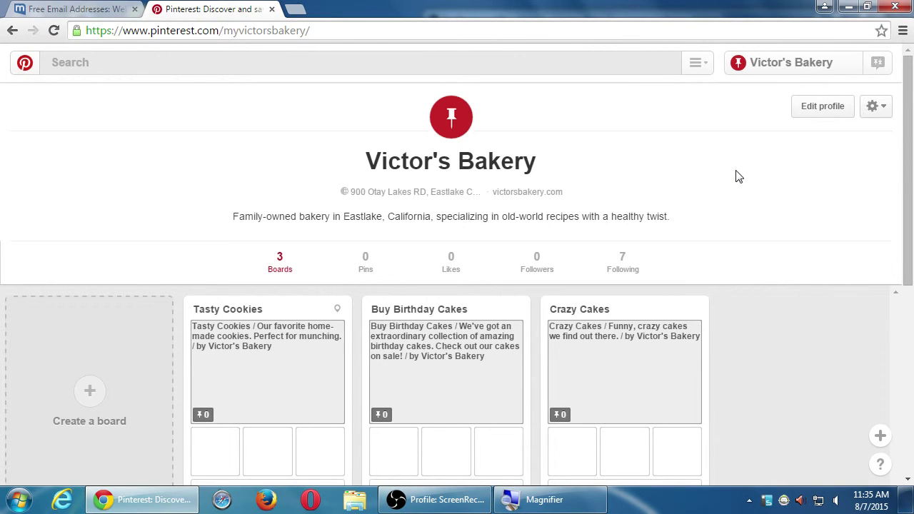
pyautogui.scroll(-5, 745, 272)
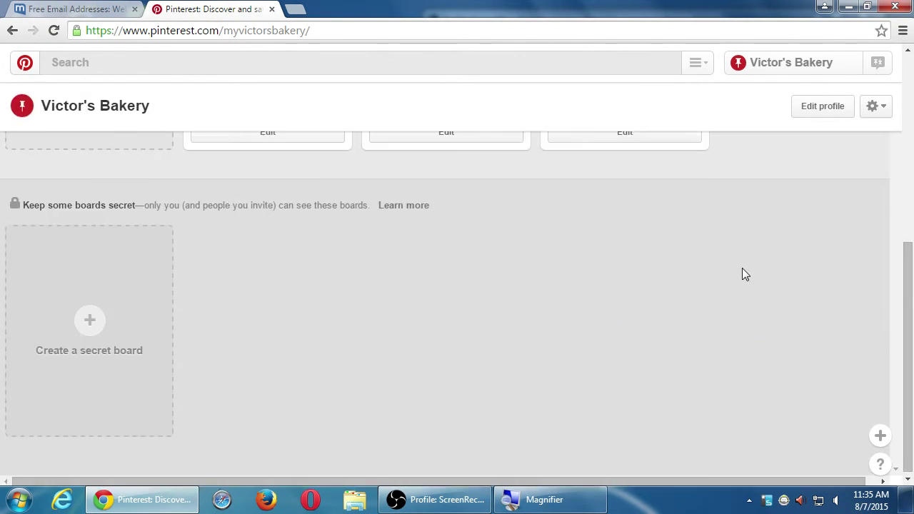
pyautogui.scroll(5, 742, 275)
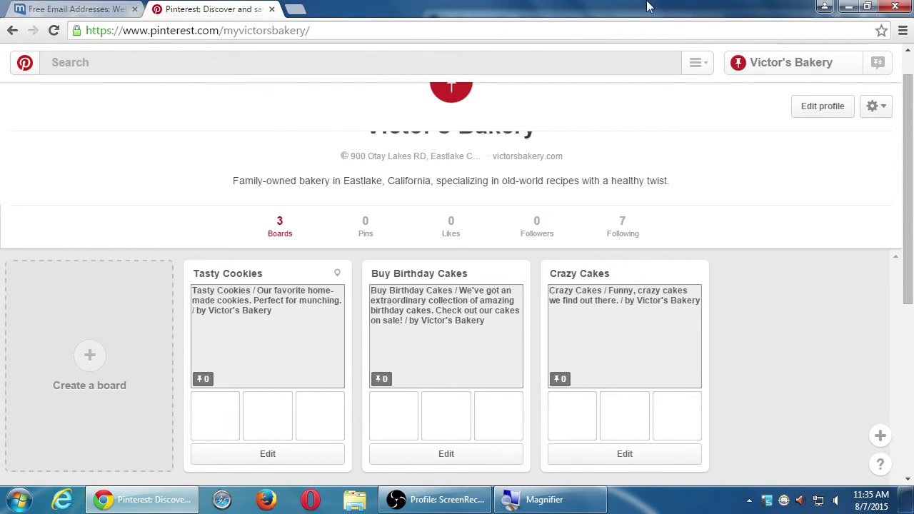
pyautogui.scroll(1, 795, 330)
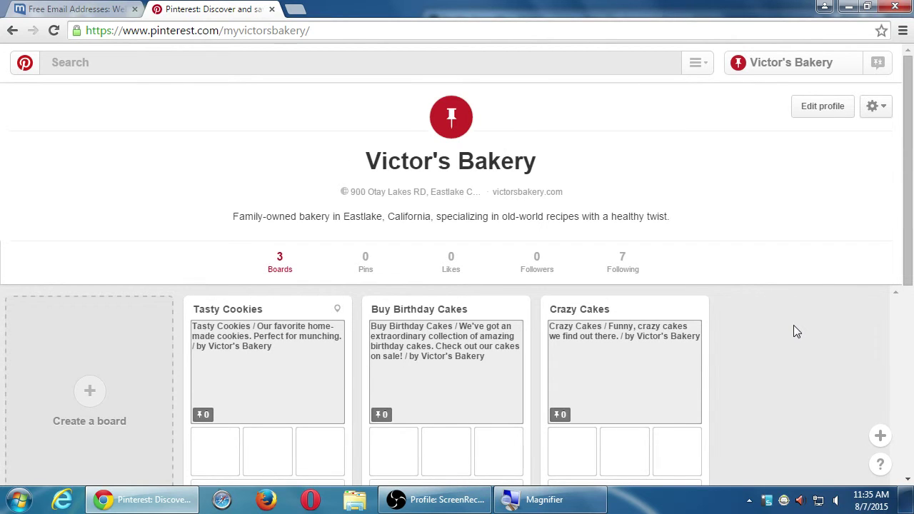